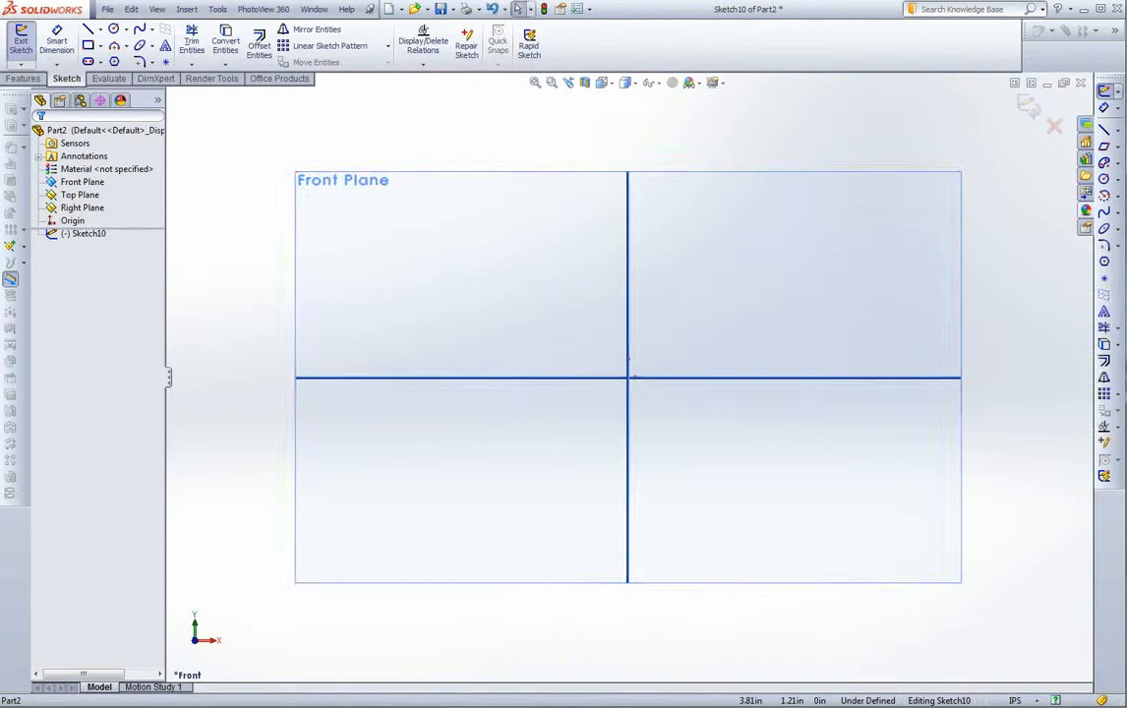
# Sketch a corner rectangle on the Front Plane starting at the origin, about 3.56 in wide and 2.63 in high
pyautogui.click(1118, 146)
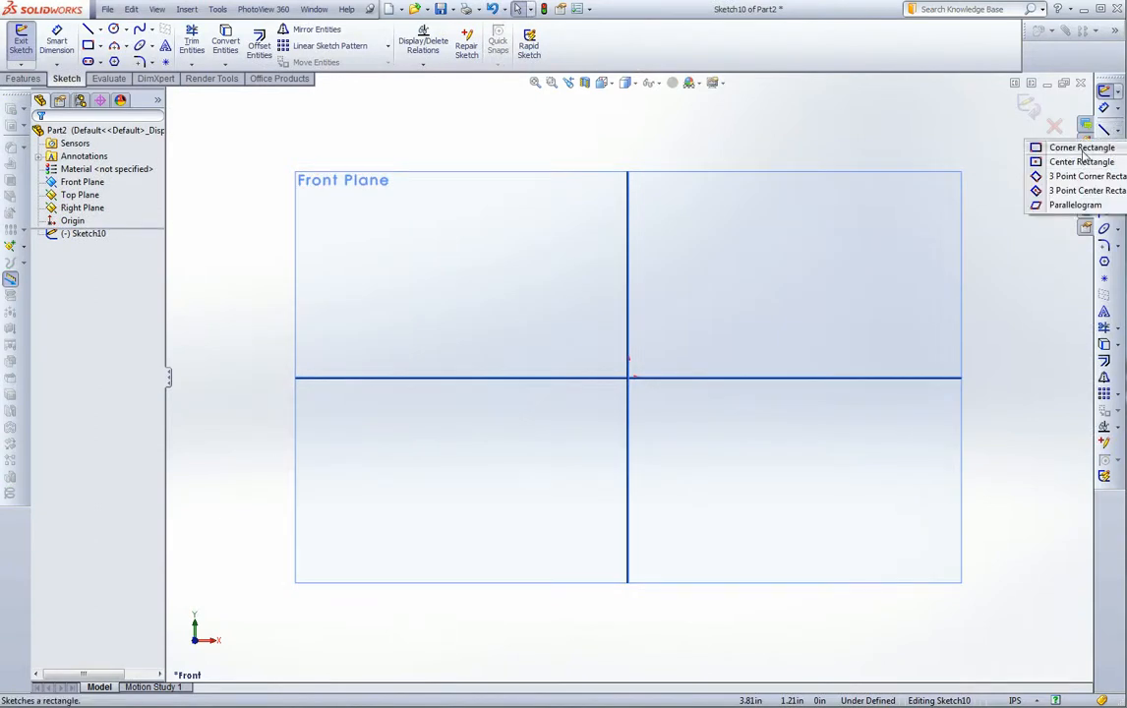
pyautogui.click(972, 143)
pyautogui.click(627, 378)
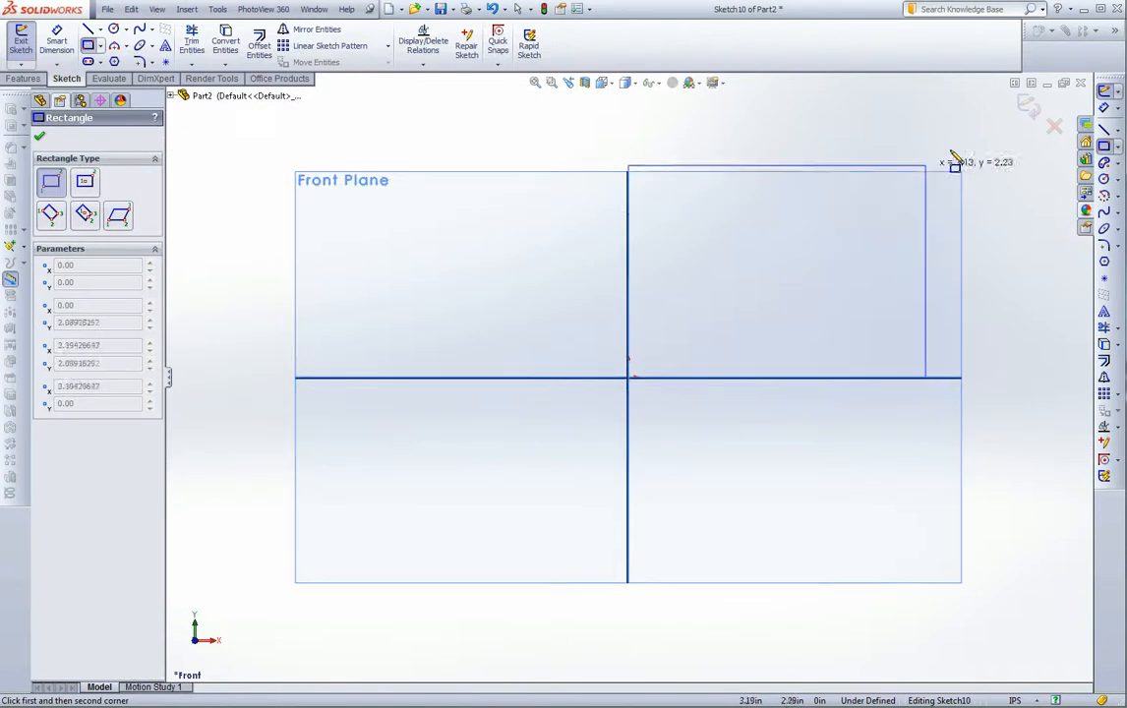
pyautogui.click(968, 135)
pyautogui.press('z')
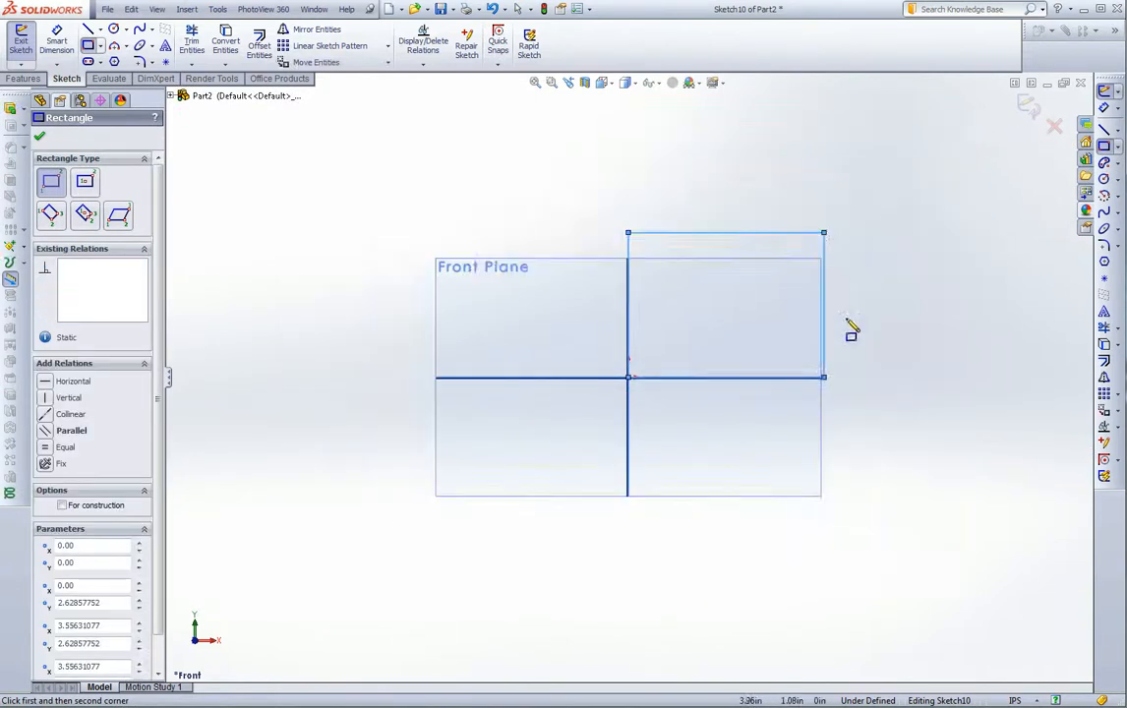
pyautogui.scroll(-3, 782, 207)
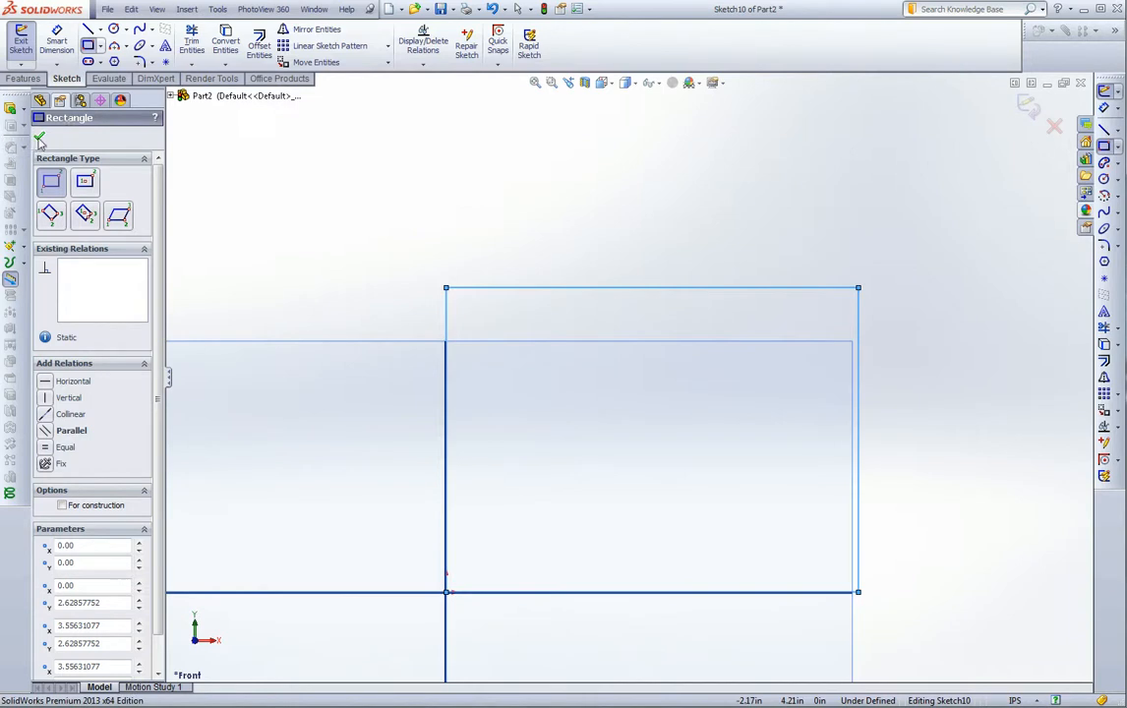
pyautogui.click(39, 140)
# Dimension the rectangle's height and width to 3 in each
pyautogui.click(1105, 108)
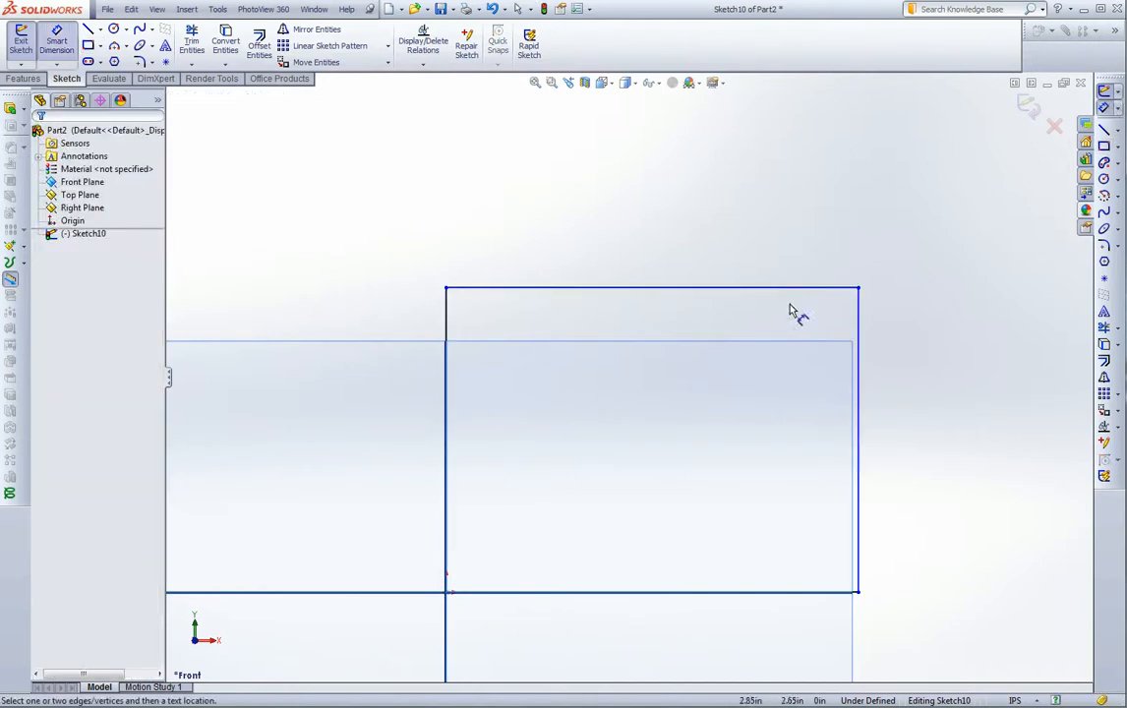
pyautogui.click(857, 315)
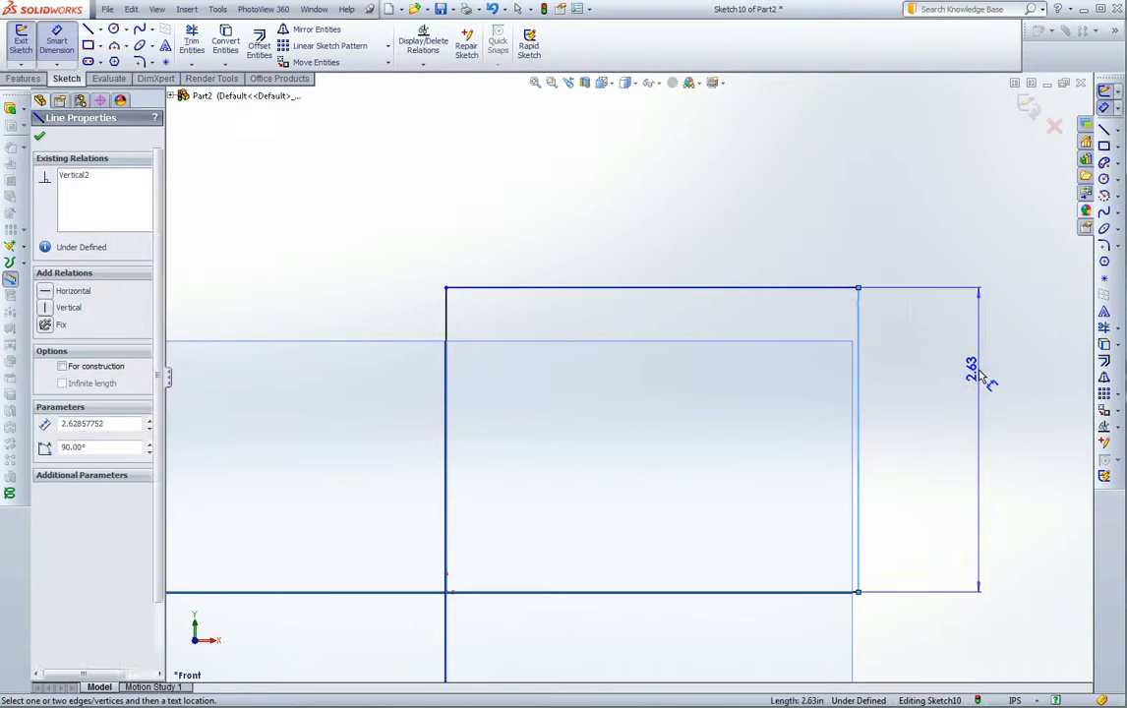
pyautogui.click(986, 377)
pyautogui.write('3')
pyautogui.press('Return')
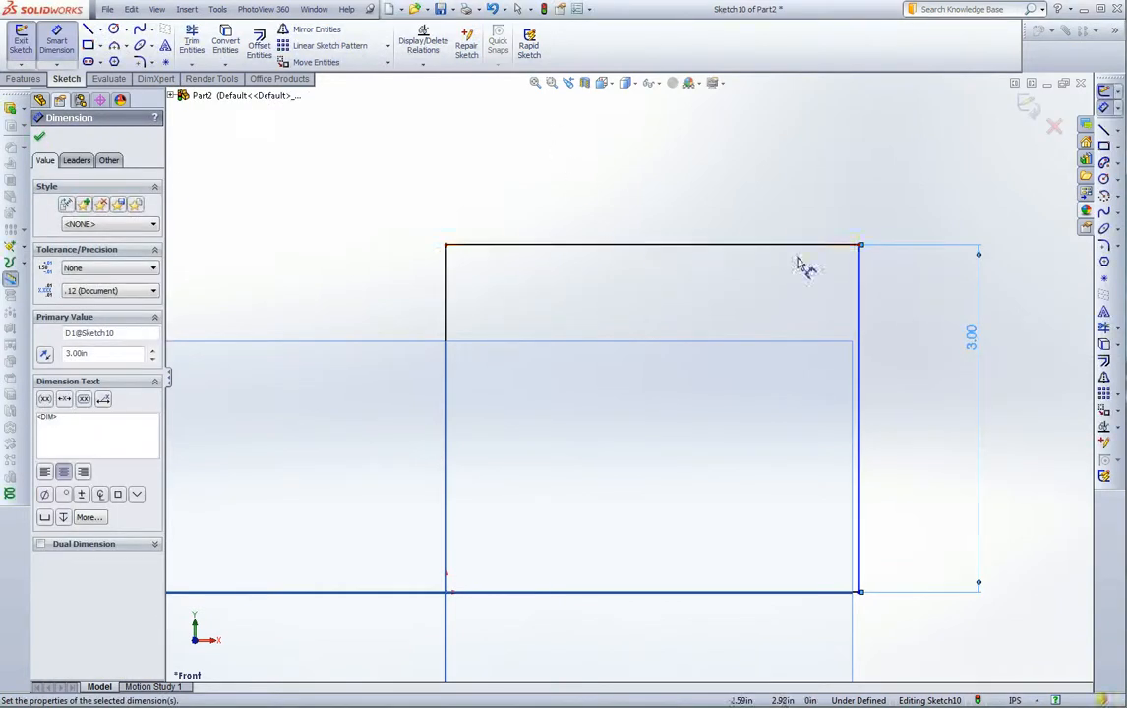
pyautogui.click(770, 244)
pyautogui.click(739, 188)
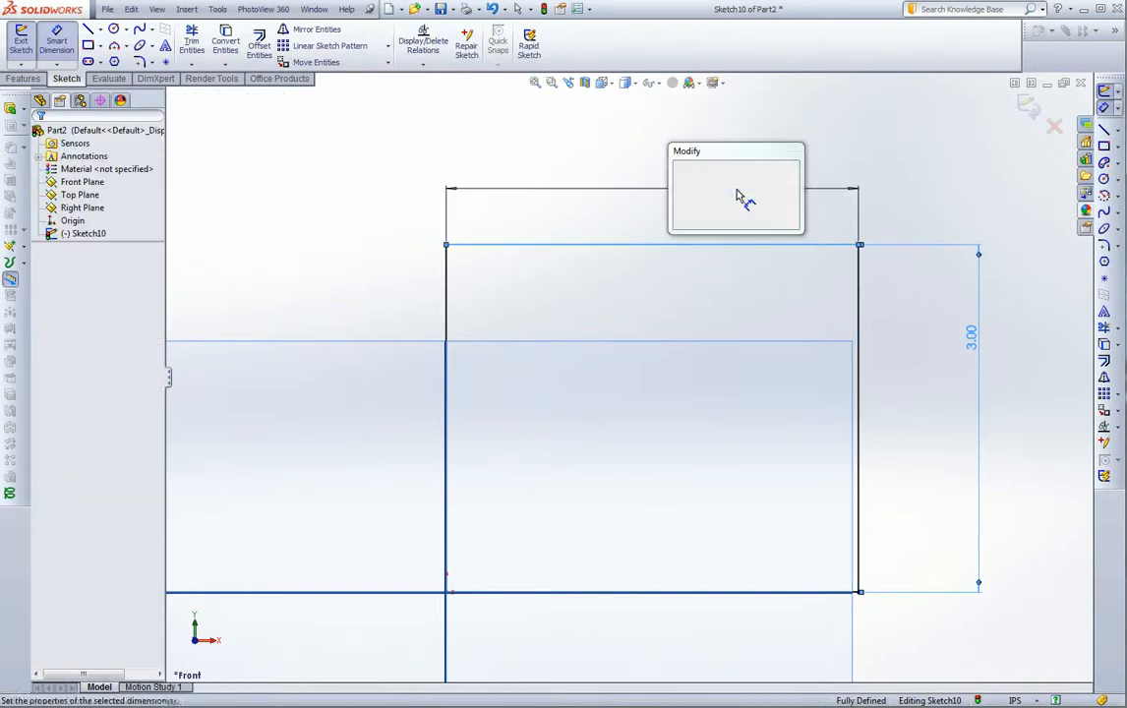
pyautogui.write('3')
pyautogui.press('Return')
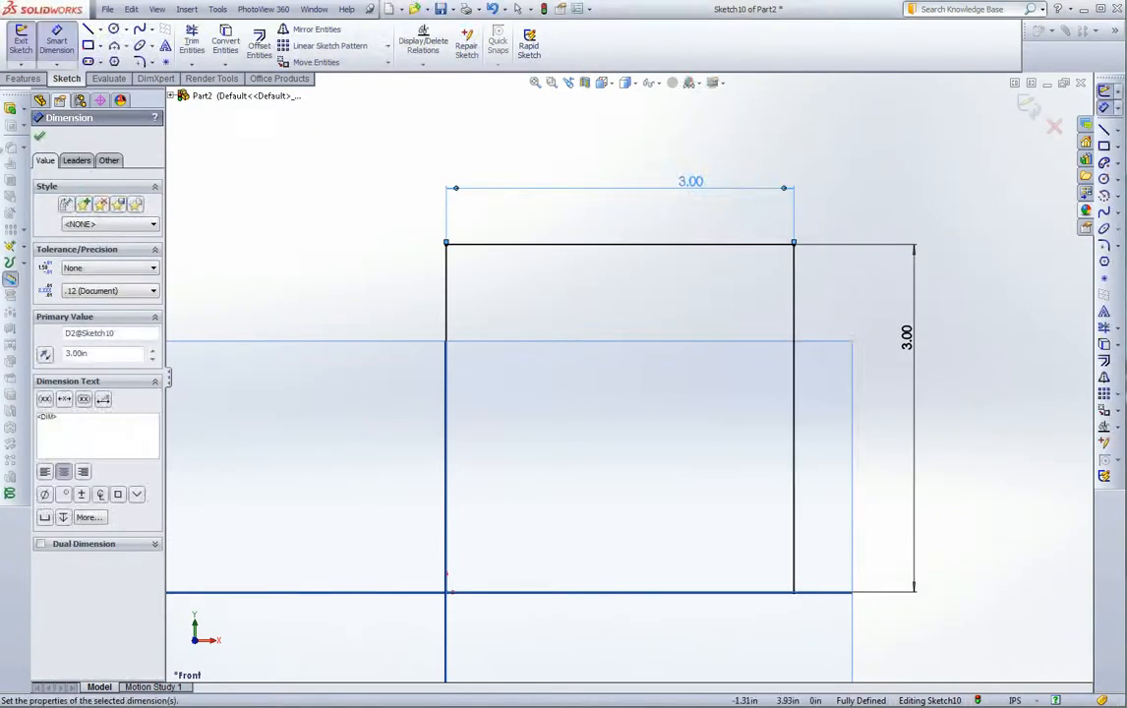
pyautogui.click(41, 138)
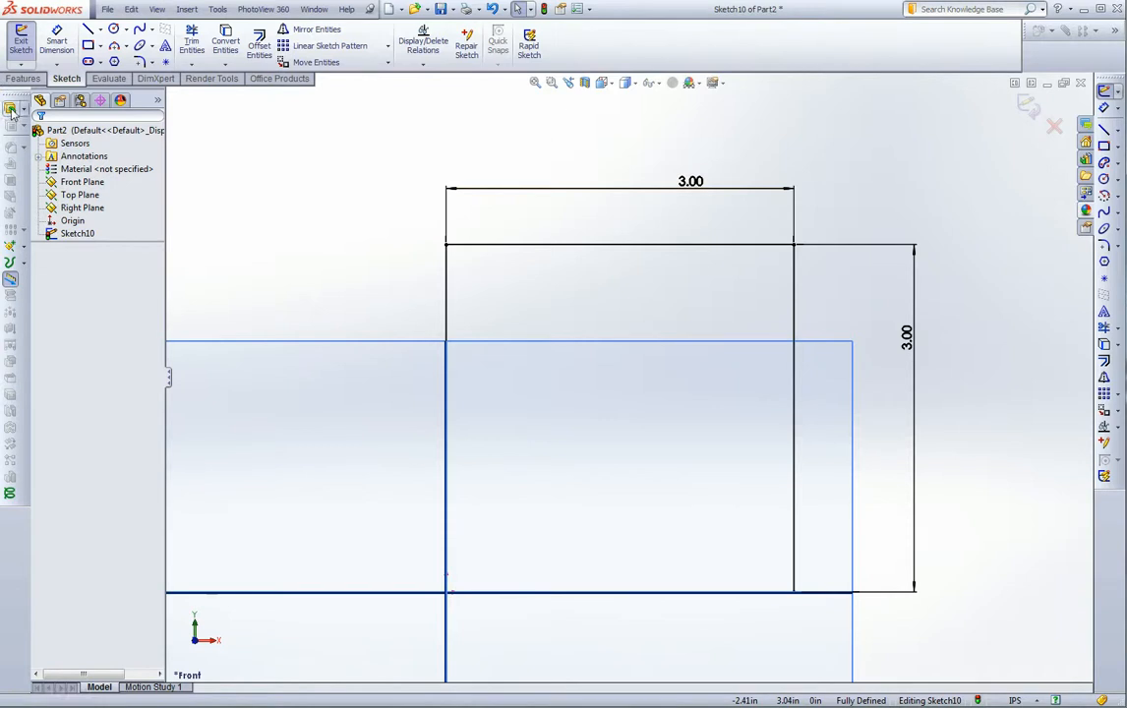
# Extrude the square sketch as a blind boss with a depth of 3 in
pyautogui.click(19, 78)
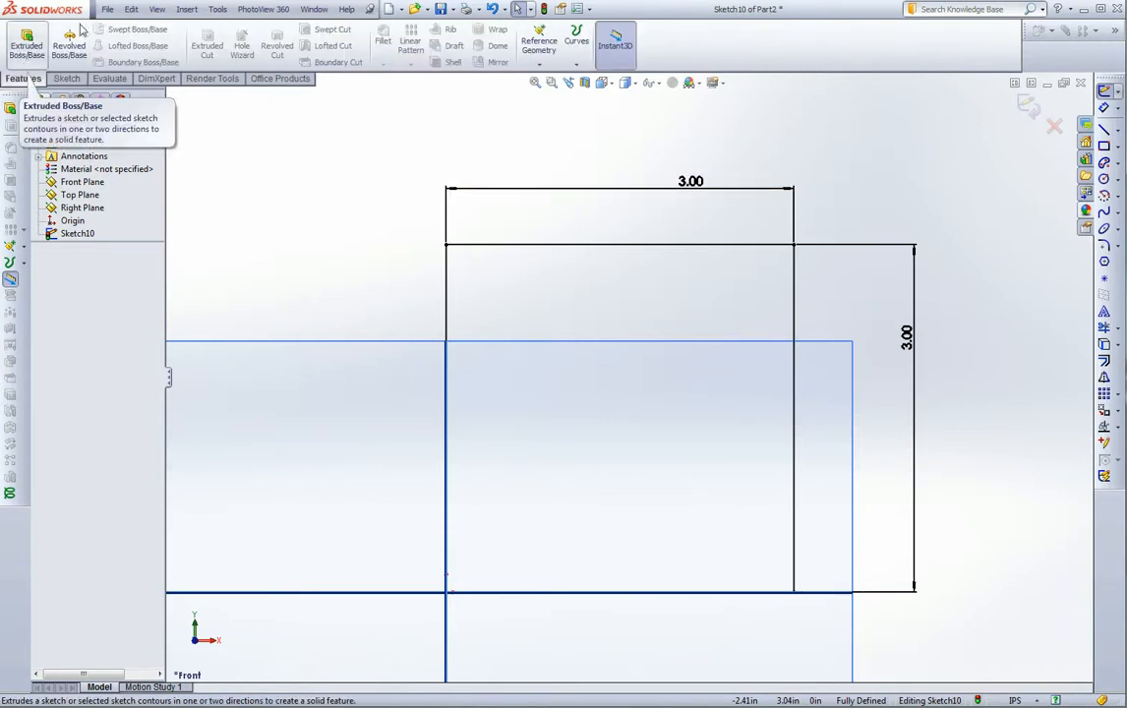
pyautogui.click(27, 44)
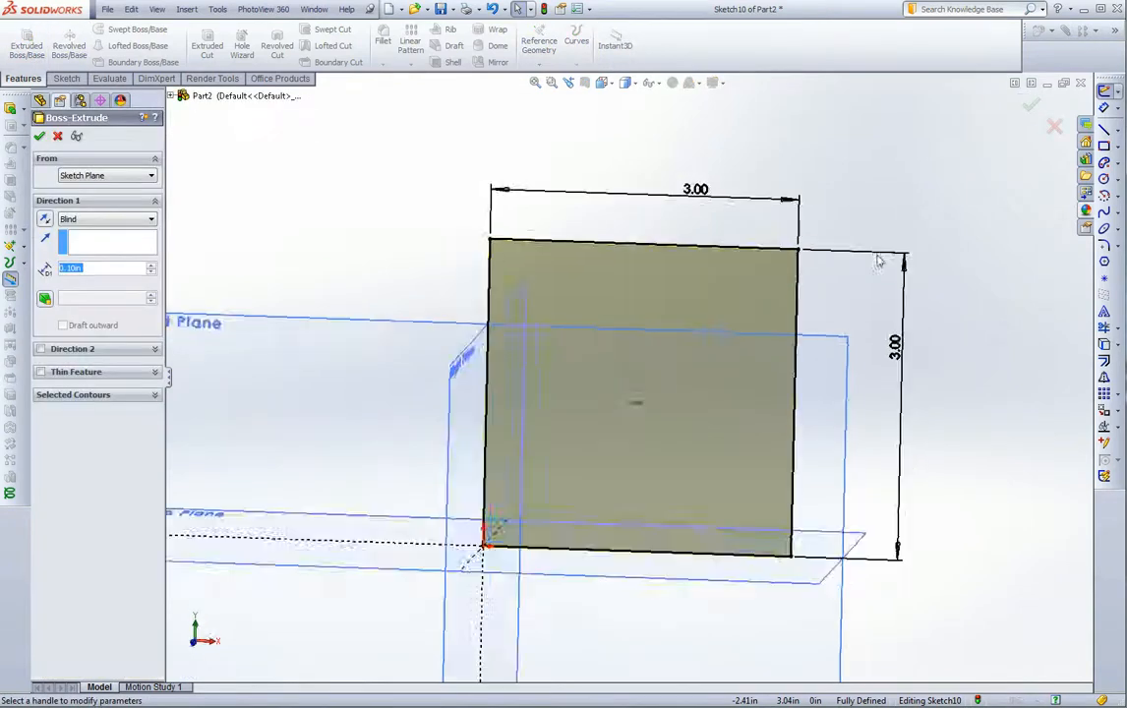
pyautogui.scroll(-5, 777, 285)
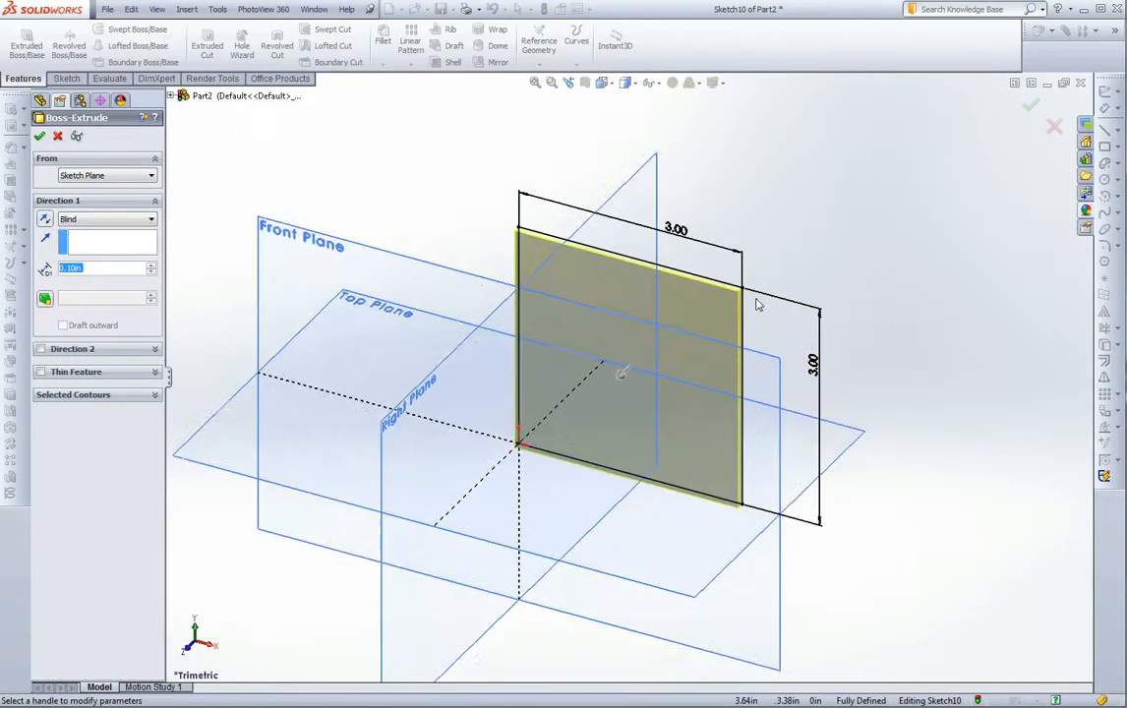
pyautogui.moveTo(599, 386)
pyautogui.mouseDown(button='middle')
pyautogui.moveTo(544, 332)
pyautogui.moveTo(528, 358)
pyautogui.moveTo(578, 377)
pyautogui.moveTo(620, 248)
pyautogui.moveTo(526, 294)
pyautogui.moveTo(492, 236)
pyautogui.moveTo(556, 253)
pyautogui.moveTo(524, 313)
pyautogui.moveTo(513, 300)
pyautogui.moveTo(538, 417)
pyautogui.mouseUp(button='middle')
pyautogui.moveTo(547, 411)
pyautogui.mouseDown()
pyautogui.moveTo(491, 429)
pyautogui.moveTo(266, 427)
pyautogui.moveTo(498, 425)
pyautogui.moveTo(346, 427)
pyautogui.mouseUp()
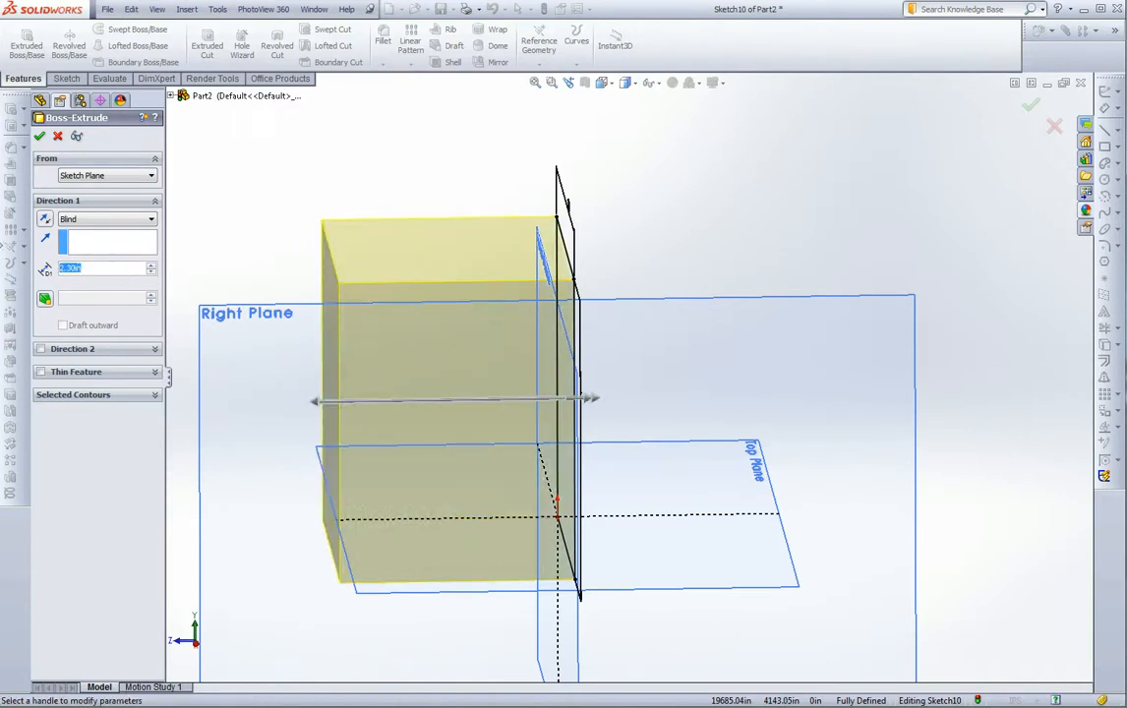
pyautogui.write('3')
pyautogui.press('Return')
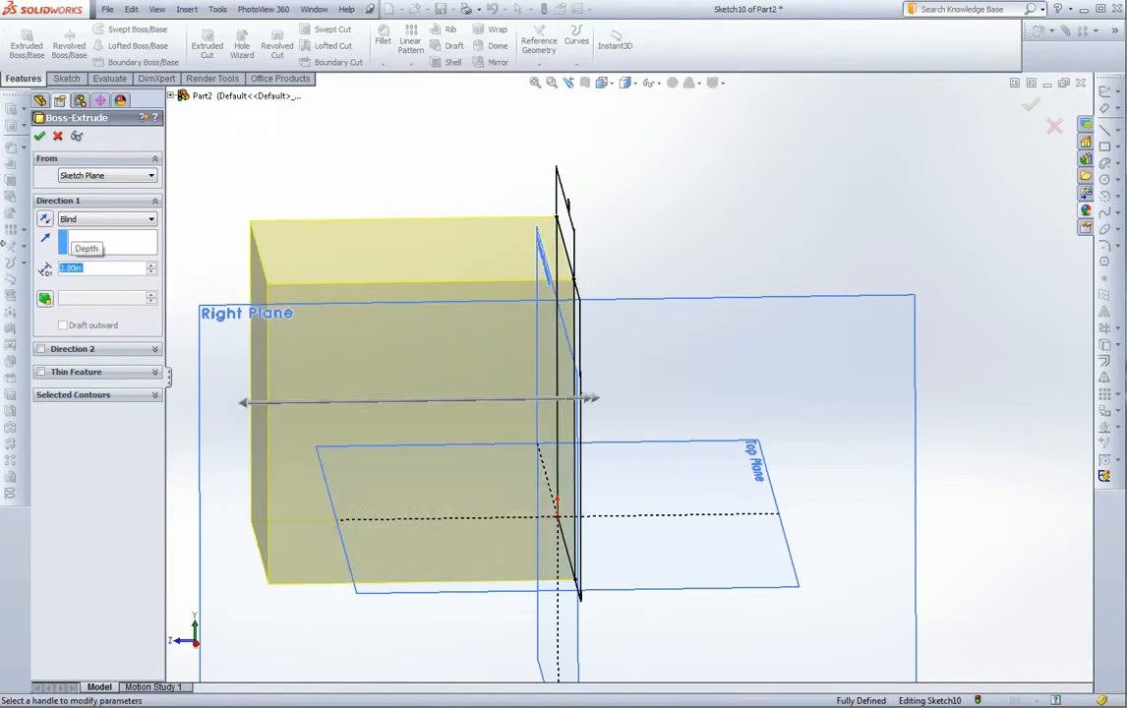
pyautogui.click(40, 137)
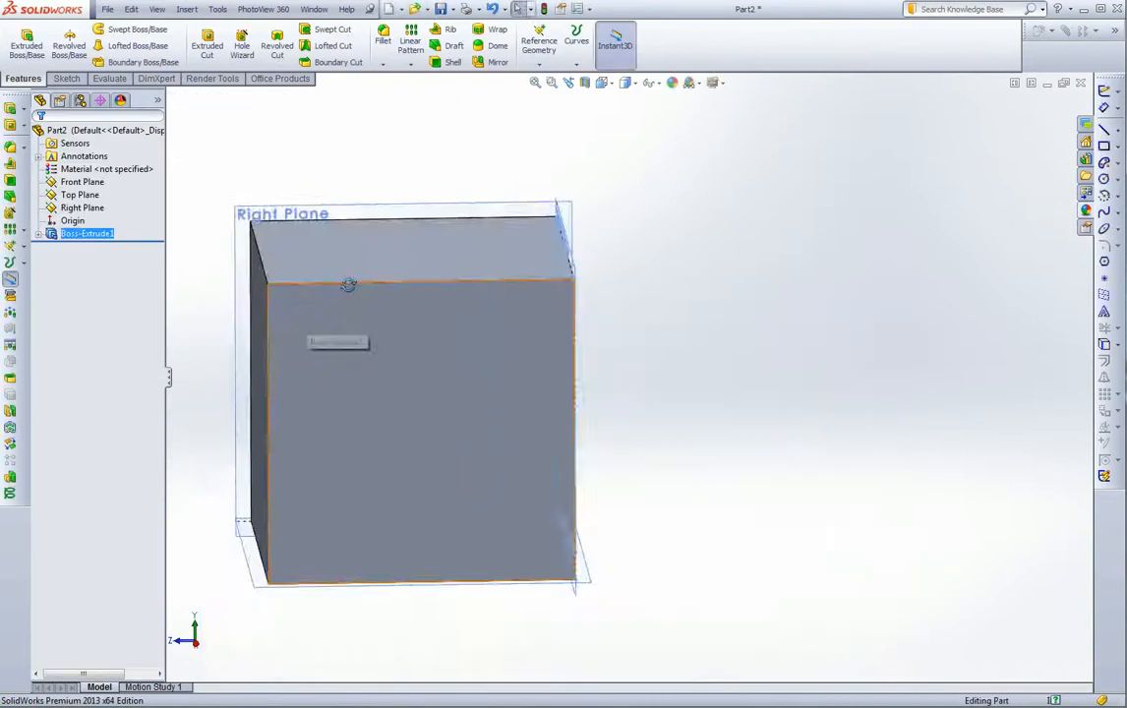
pyautogui.moveTo(310, 313); pyautogui.dragTo(415, 289, button='middle')
pyautogui.click(541, 184)
pyautogui.moveTo(541, 184); pyautogui.dragTo(691, 324, button='middle')
pyautogui.moveTo(612, 355); pyautogui.dragTo(304, 261, button='middle')
pyautogui.scroll(-1, 501, 369)
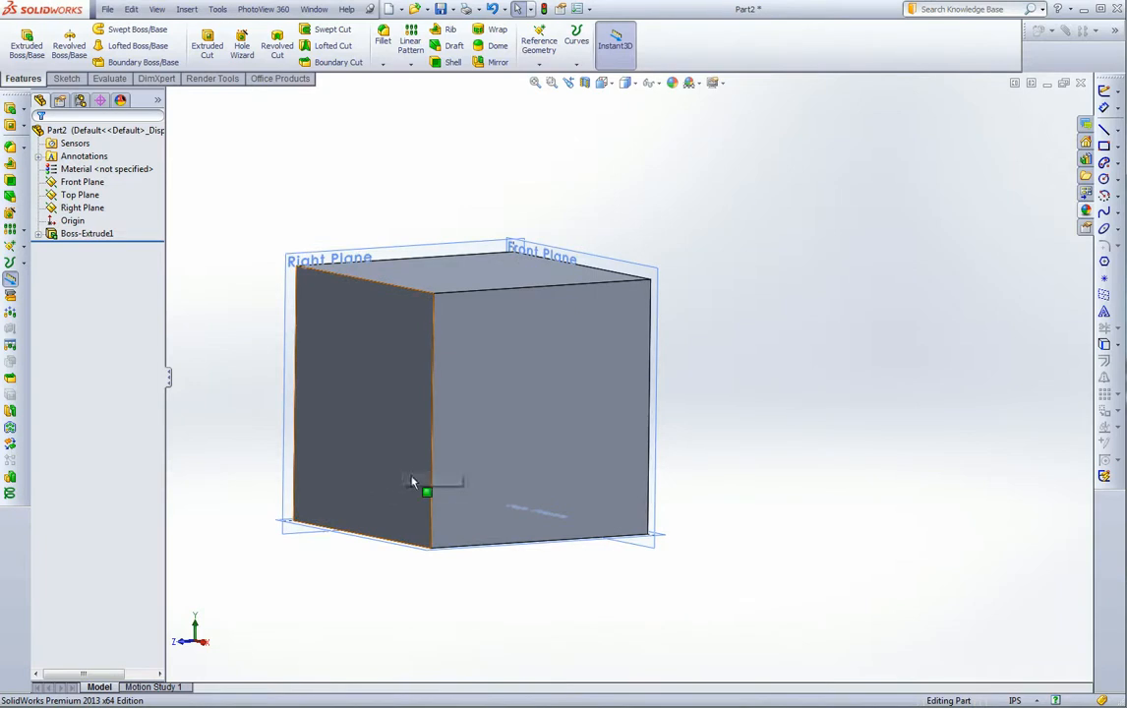
pyautogui.click(460, 361)
pyautogui.click(246, 168)
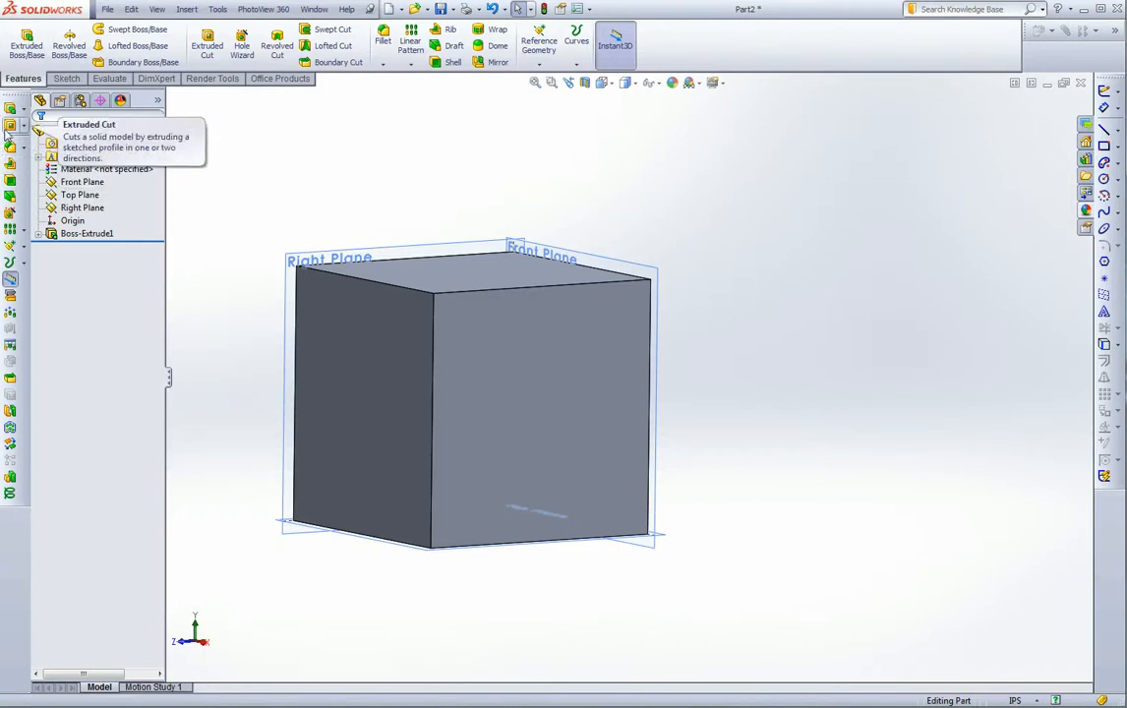
# Start an extruded cut with a new sketch on the cube's top face and orient the view normal to it
pyautogui.click(8, 128)
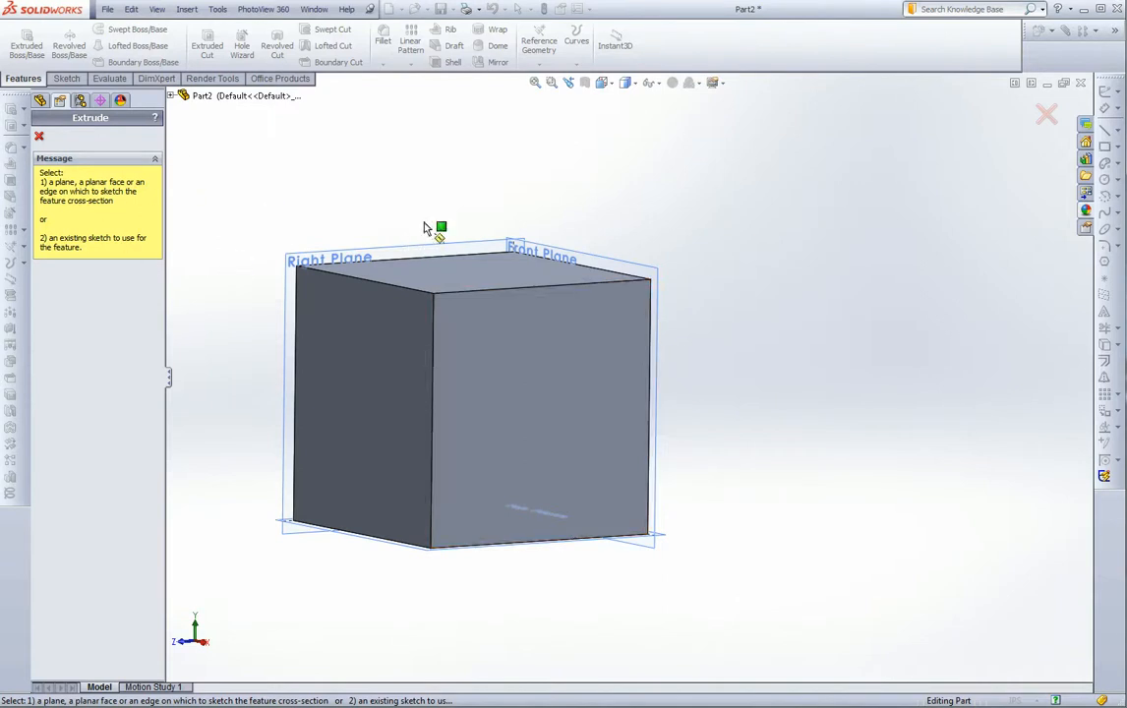
pyautogui.click(478, 282)
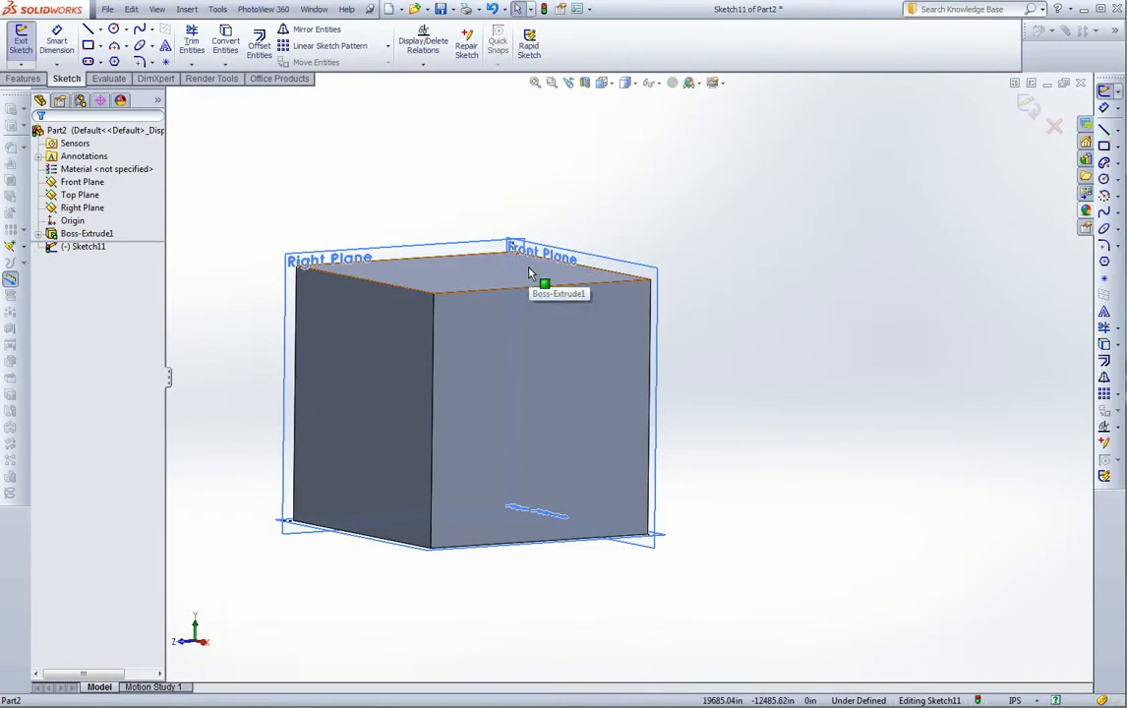
pyautogui.press('space')
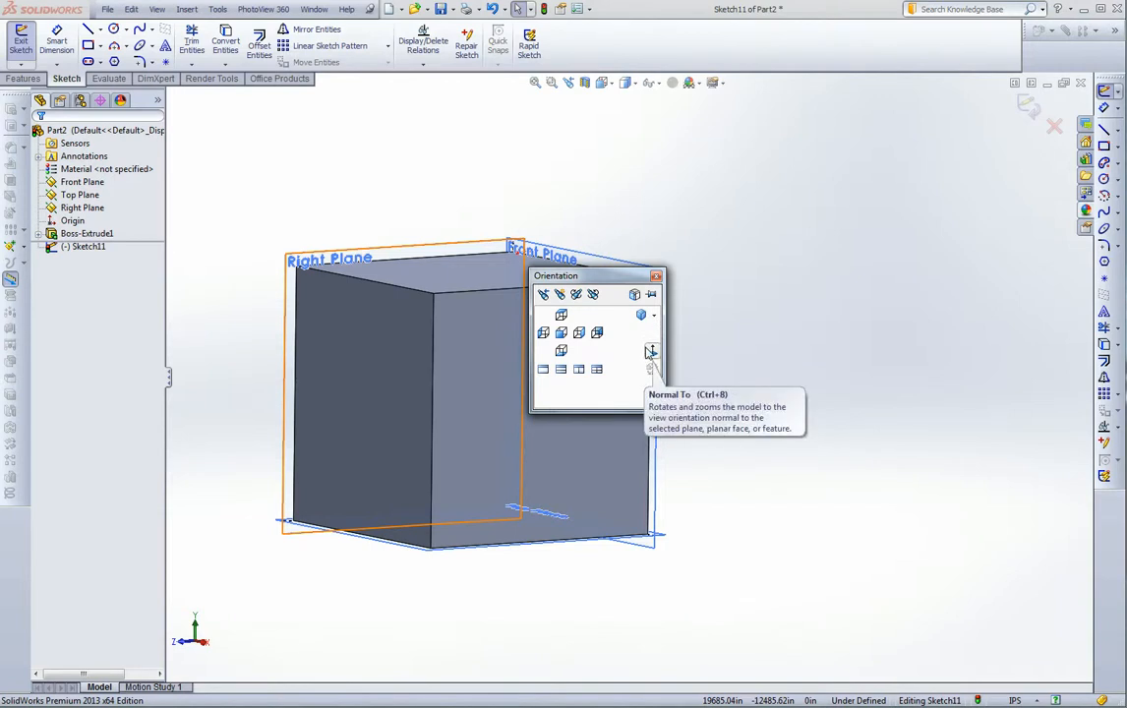
pyautogui.click(650, 351)
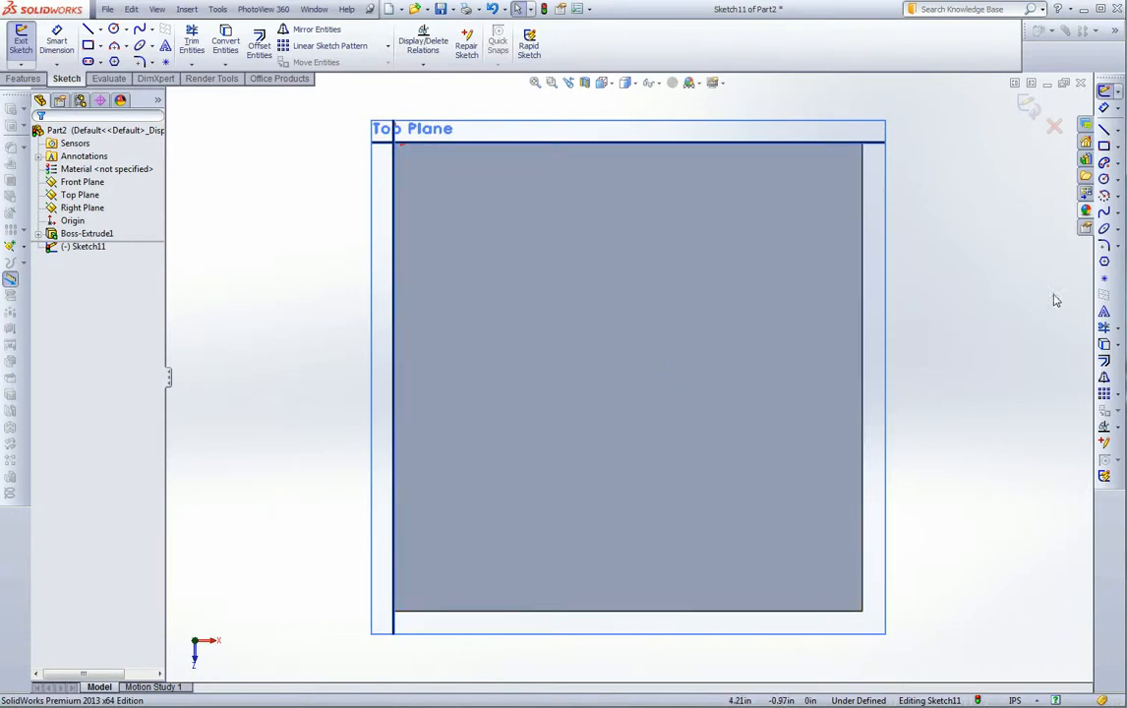
# Offset the edges of the cube's top face inward by 0.10 in using the reversed direction
pyautogui.click(811, 262)
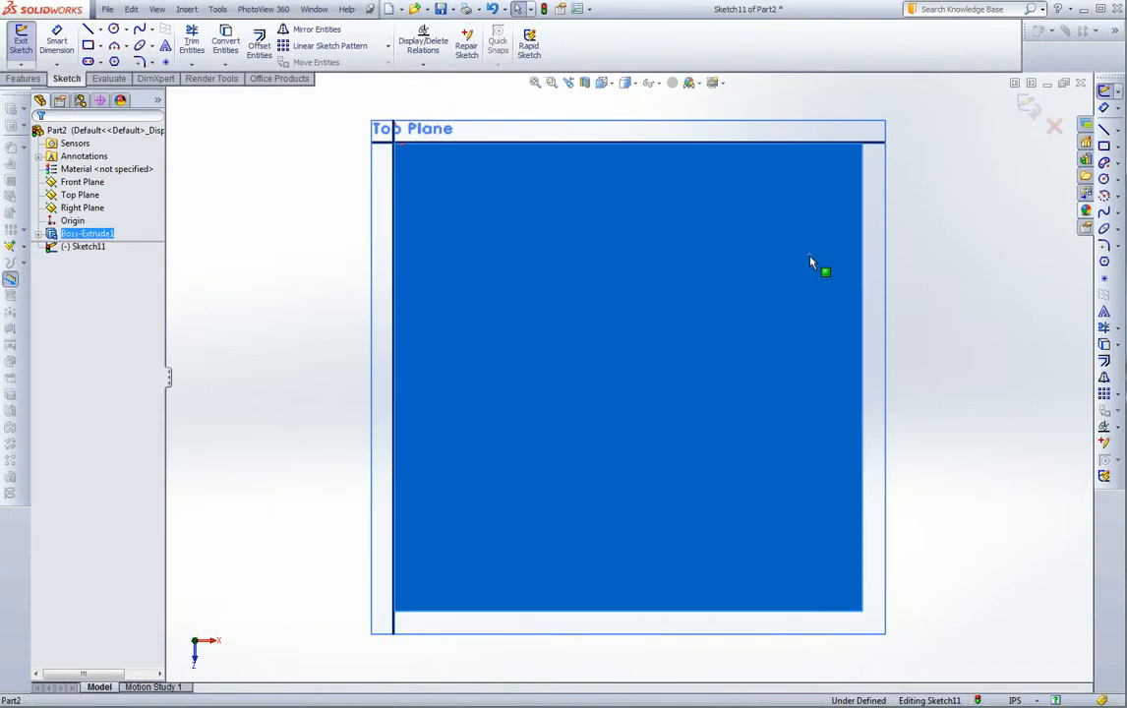
pyautogui.moveTo(785, 400); pyautogui.dragTo(1003, 373, button='middle')
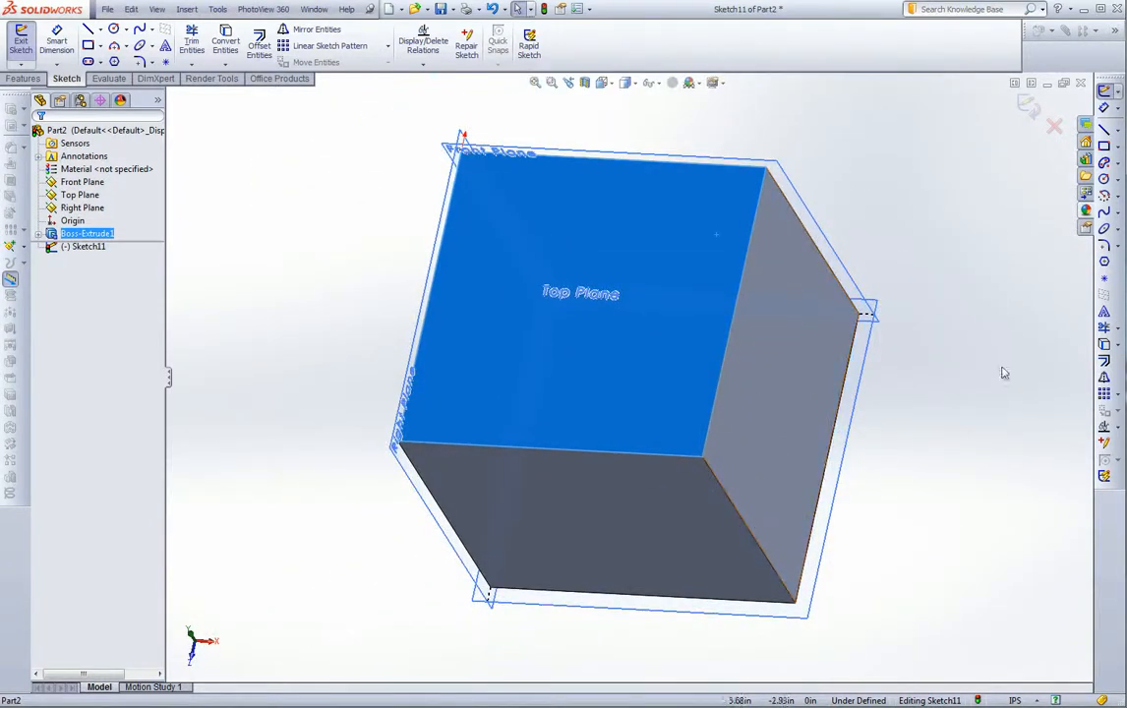
pyautogui.click(1104, 362)
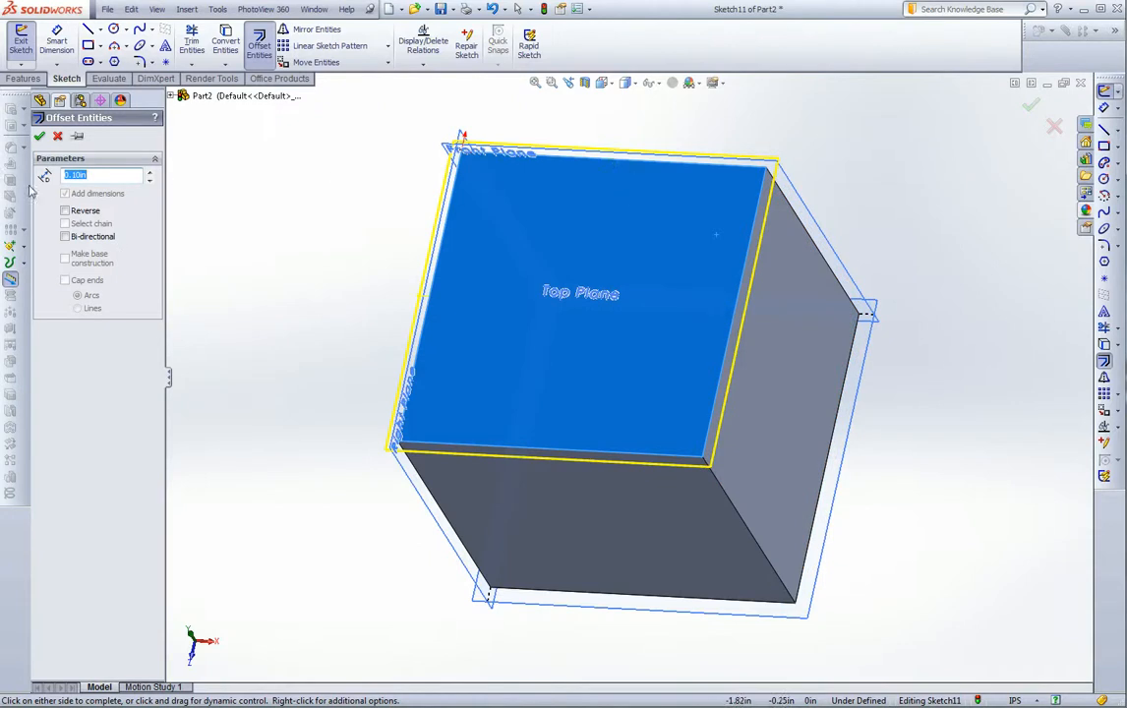
pyautogui.moveTo(700, 180)
pyautogui.mouseDown(button='middle')
pyautogui.moveTo(684, 100)
pyautogui.moveTo(656, 81)
pyautogui.moveTo(590, 115)
pyautogui.moveTo(642, 116)
pyautogui.moveTo(578, 172)
pyautogui.mouseUp(button='middle')
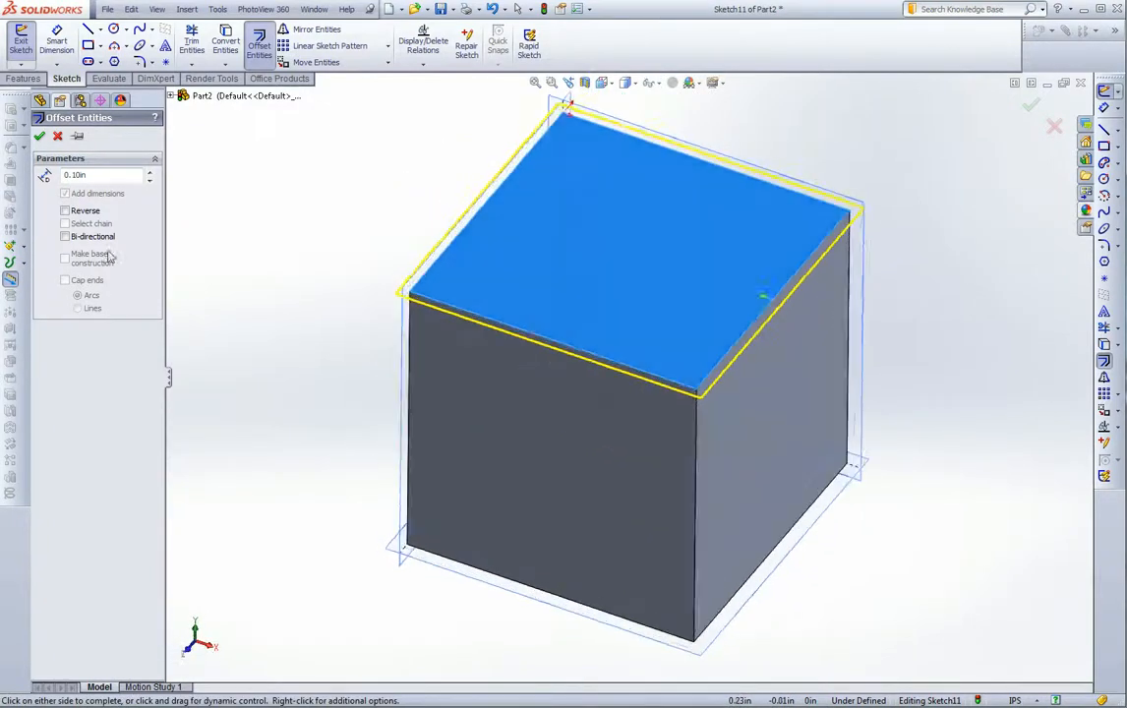
pyautogui.click(67, 211)
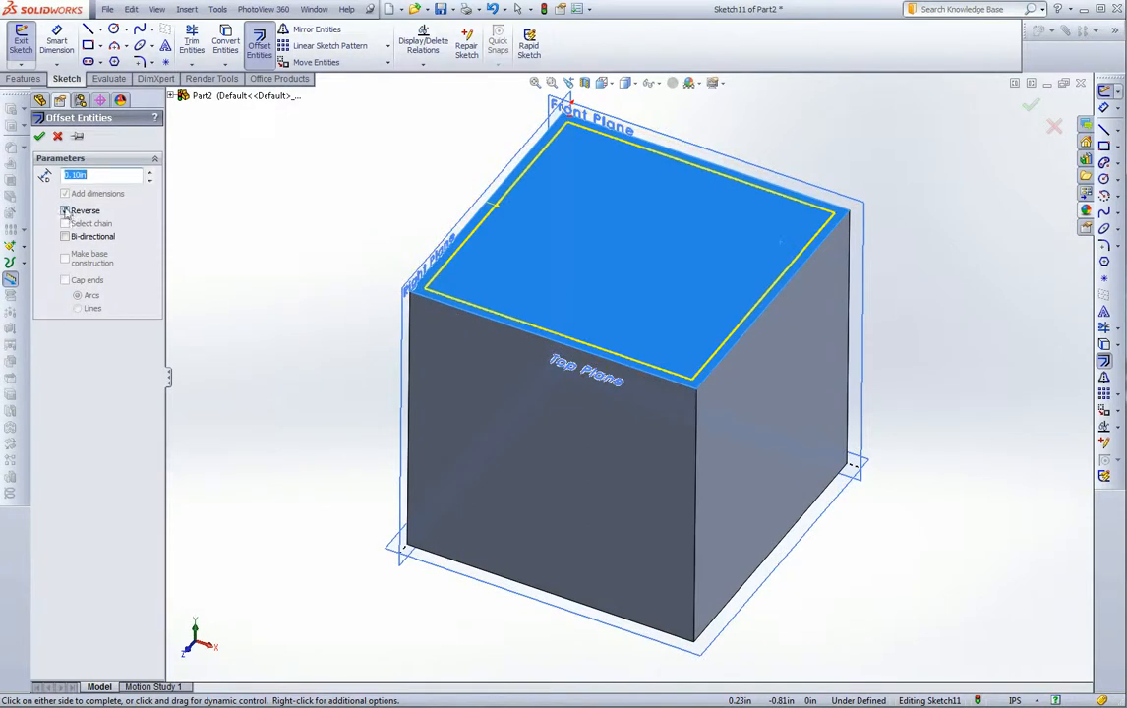
pyautogui.click(39, 137)
# Set the offset distance of the inner square on the top face to 0.2 in
pyautogui.moveTo(772, 257); pyautogui.dragTo(841, 561, button='middle')
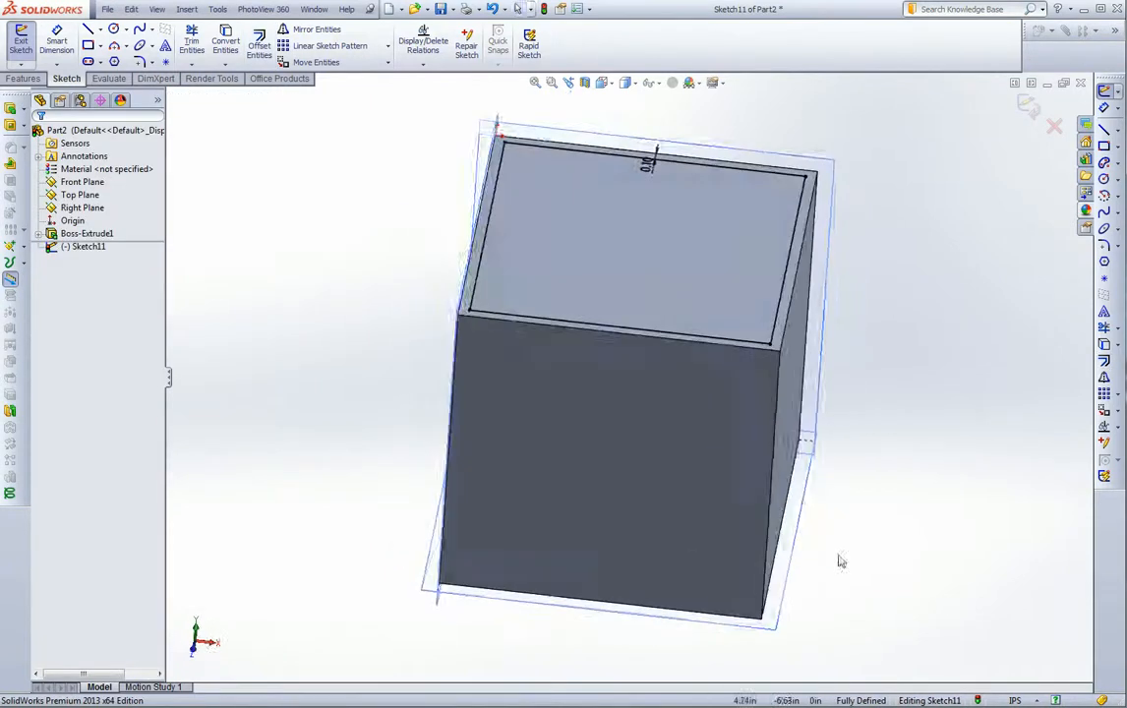
pyautogui.moveTo(722, 258); pyautogui.dragTo(732, 388, button='middle')
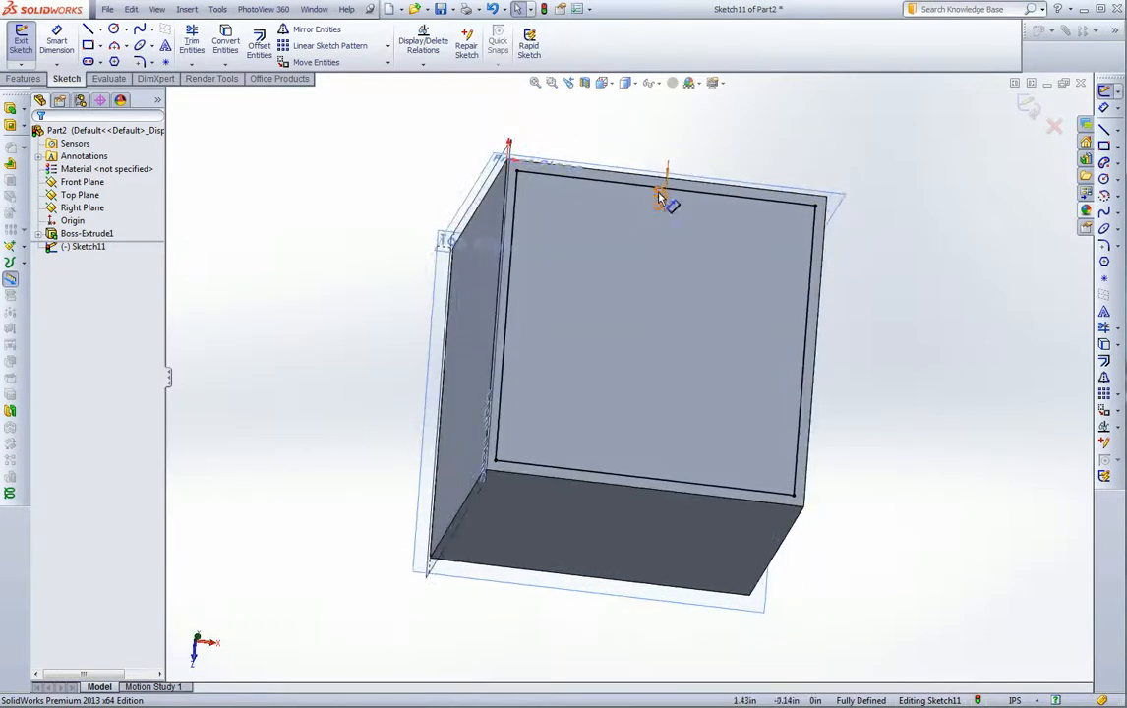
pyautogui.click(661, 200)
pyautogui.click(666, 197)
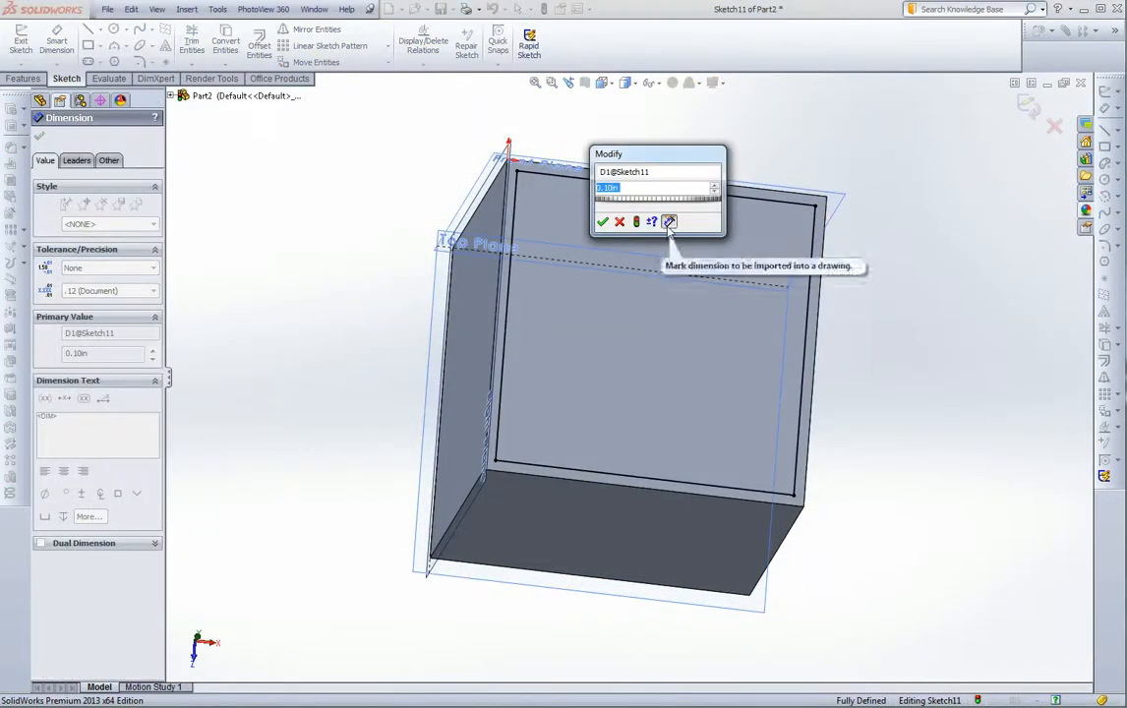
pyautogui.write('.2')
pyautogui.press('Return')
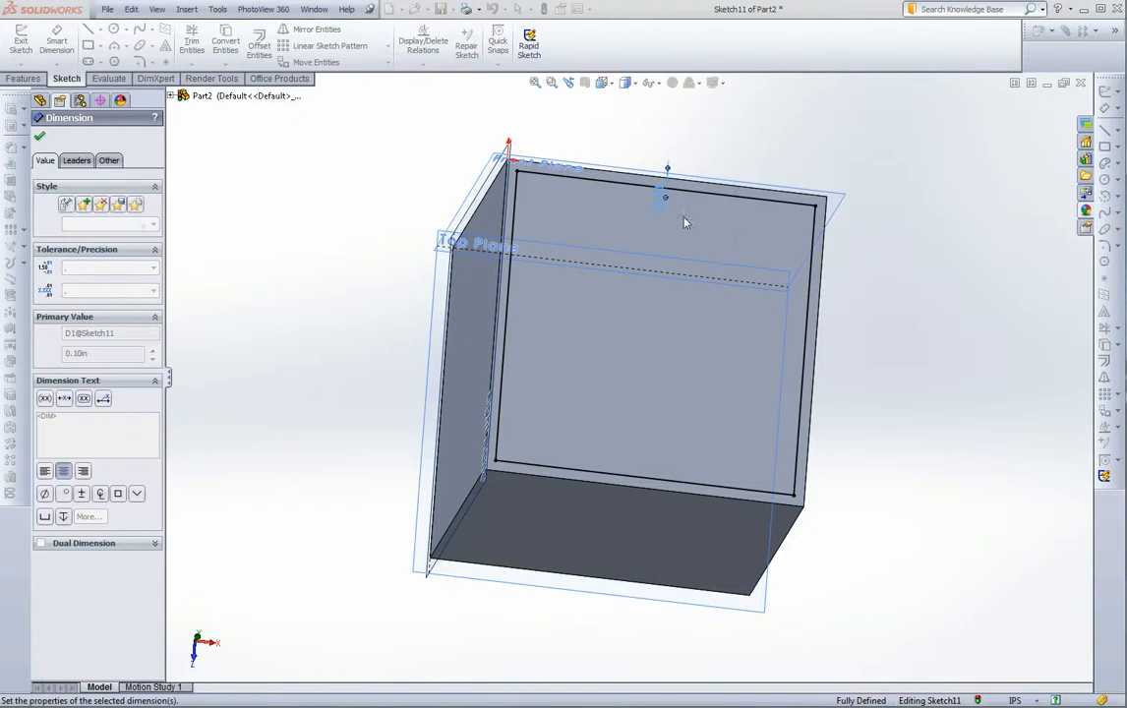
pyautogui.click(39, 136)
# Cut the inner square sketch into the cube as a blind extruded cut with a depth of 1 in
pyautogui.moveTo(692, 402); pyautogui.dragTo(716, 443, button='middle')
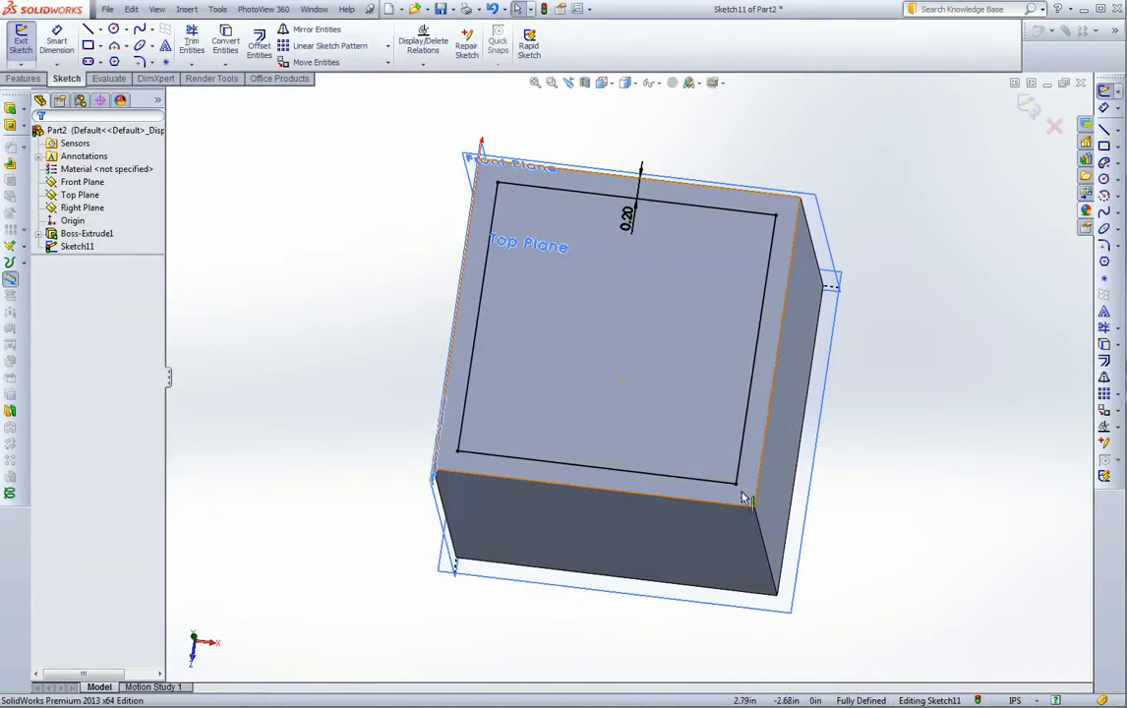
pyautogui.click(22, 78)
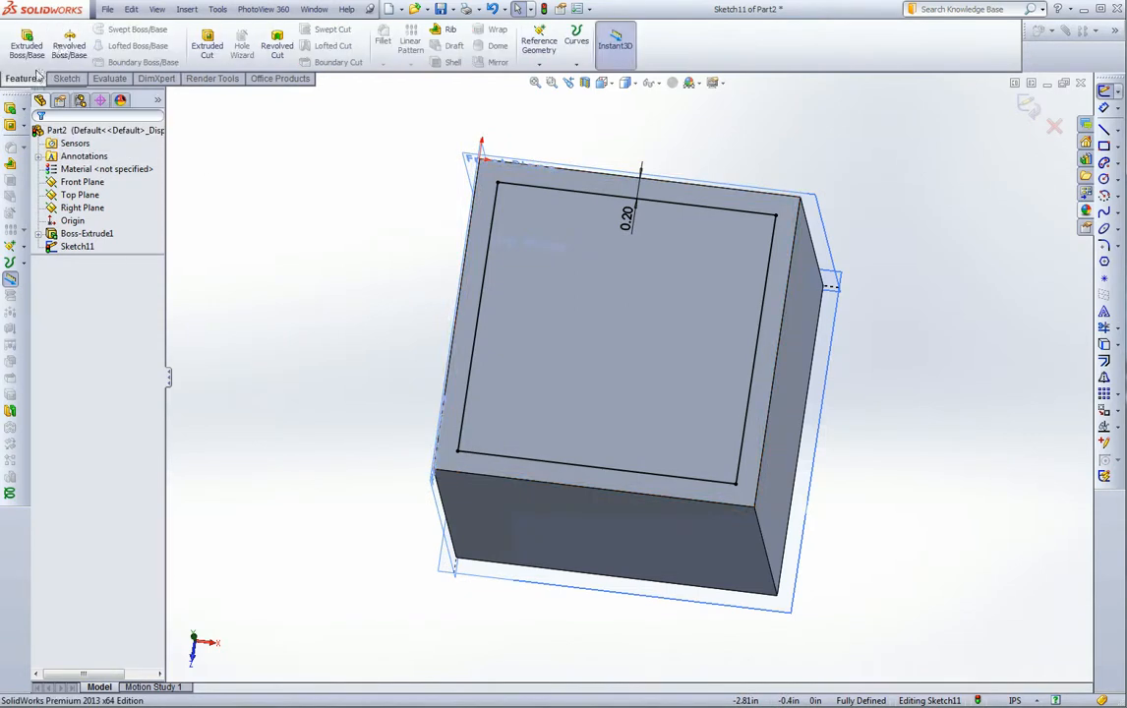
pyautogui.click(201, 43)
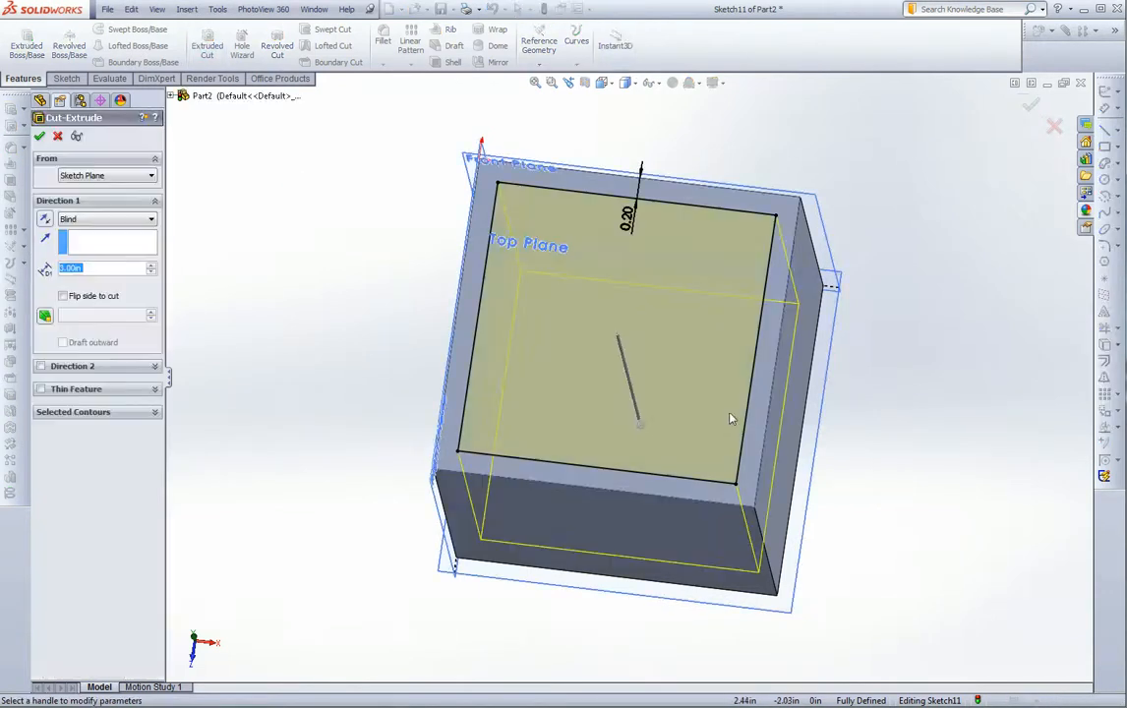
pyautogui.moveTo(816, 514); pyautogui.dragTo(757, 371, button='middle')
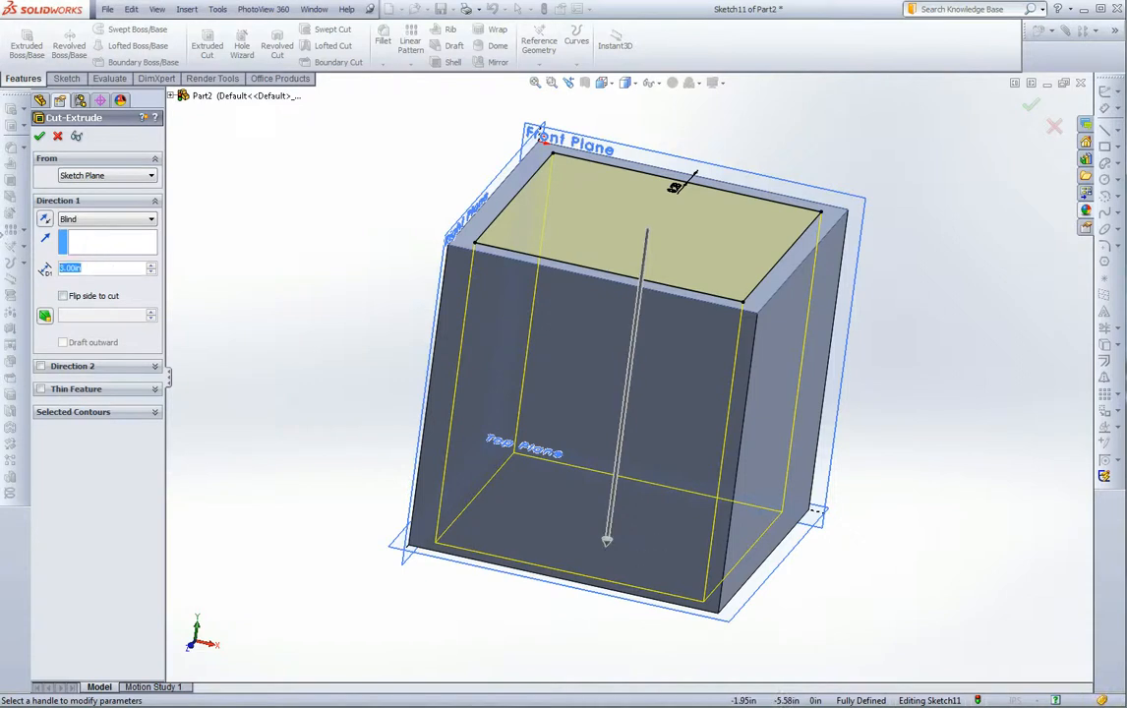
pyautogui.write('1')
pyautogui.press('Return')
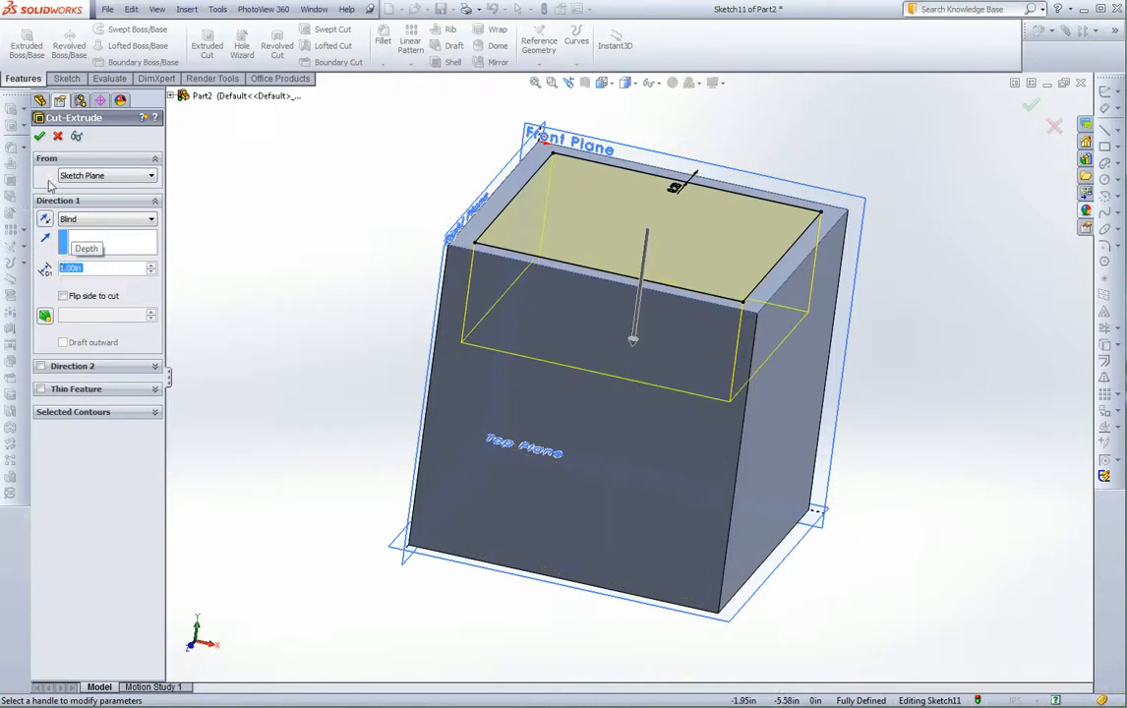
pyautogui.moveTo(476, 400); pyautogui.dragTo(366, 386, button='middle')
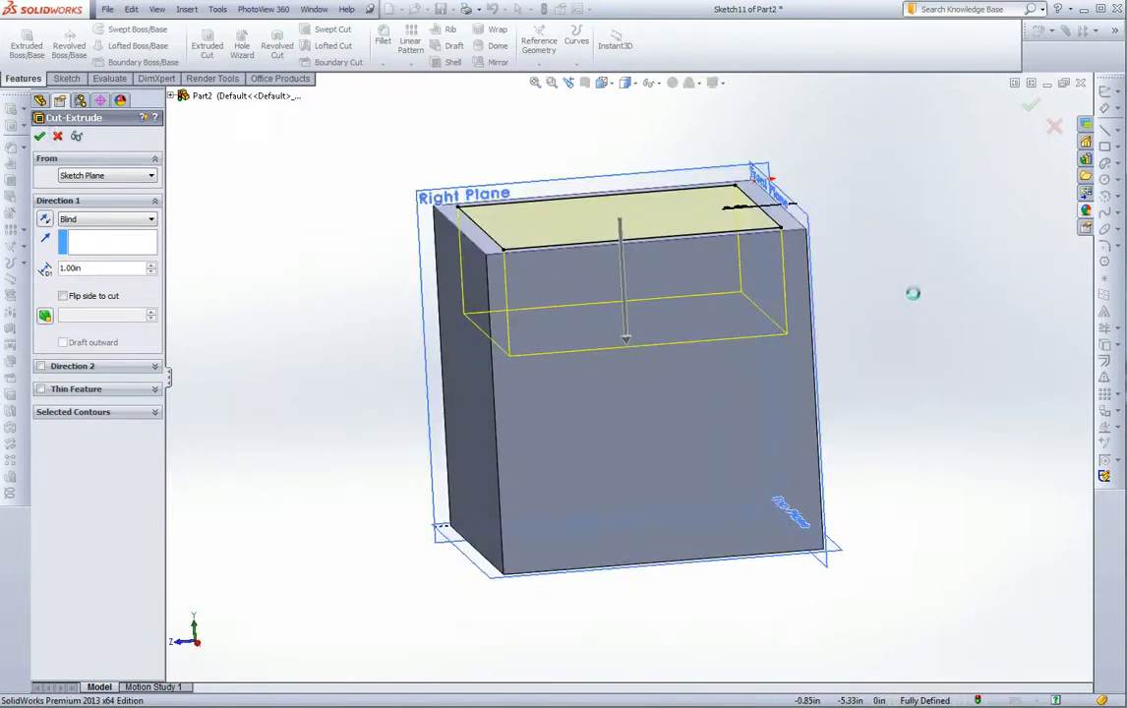
pyautogui.moveTo(941, 442); pyautogui.dragTo(959, 541, button='middle')
pyautogui.moveTo(925, 353); pyautogui.dragTo(950, 254, button='middle')
pyautogui.moveTo(782, 391); pyautogui.dragTo(885, 395, button='middle')
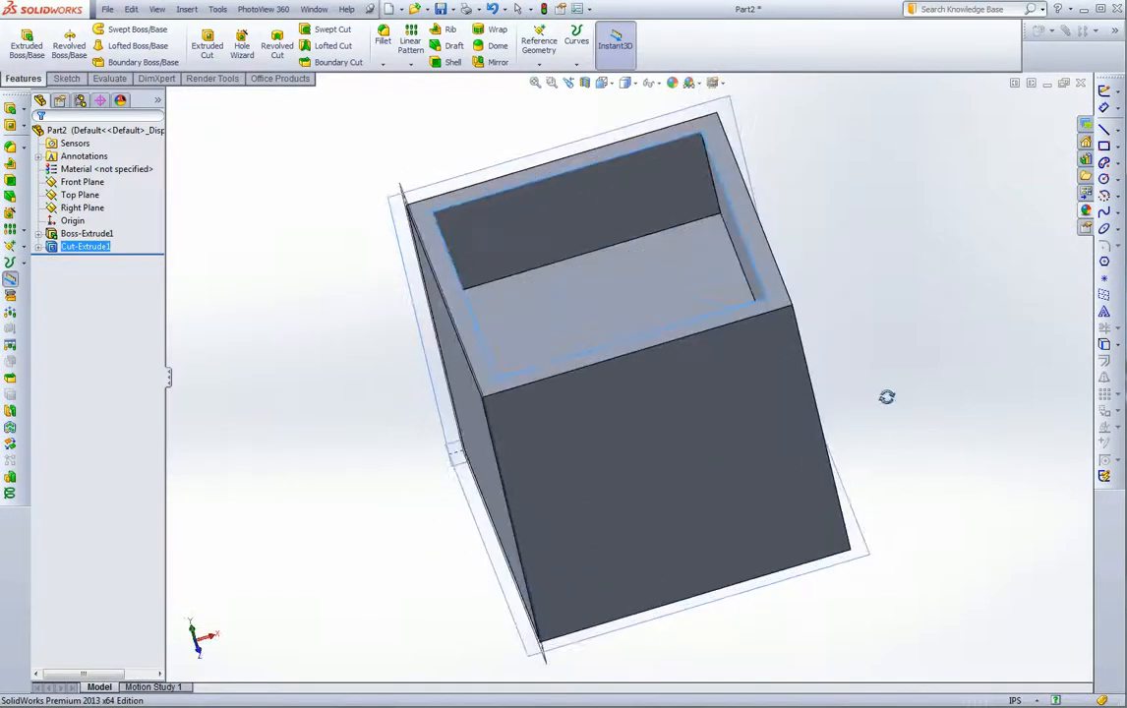
pyautogui.moveTo(738, 469); pyautogui.dragTo(515, 272, button='middle')
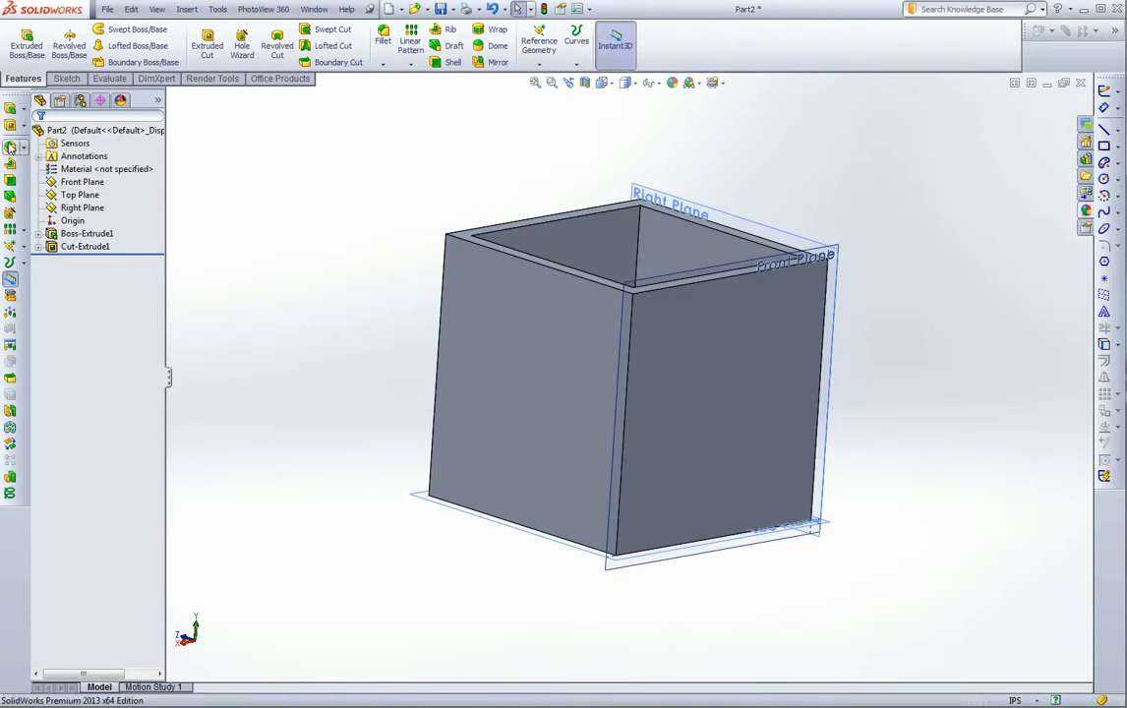
# Start a constant radius fillet of 0.10 in and select the four outer edges of the box's top rim
pyautogui.click(10, 147)
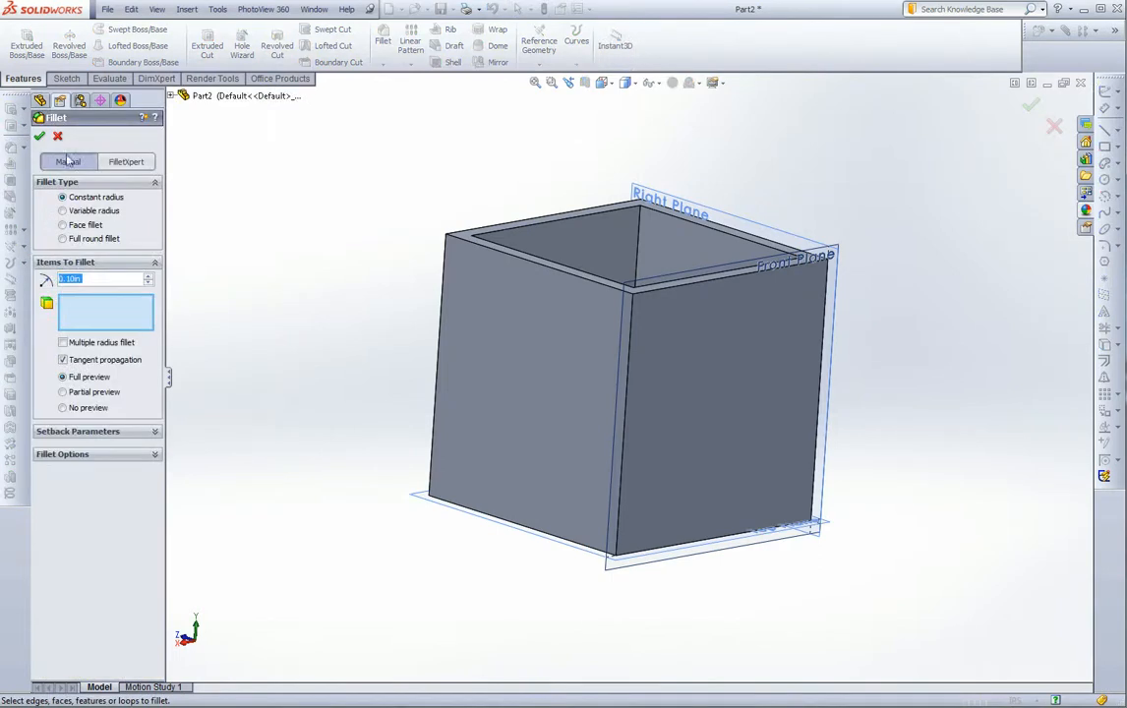
pyautogui.moveTo(344, 171); pyautogui.dragTo(295, 202, button='middle')
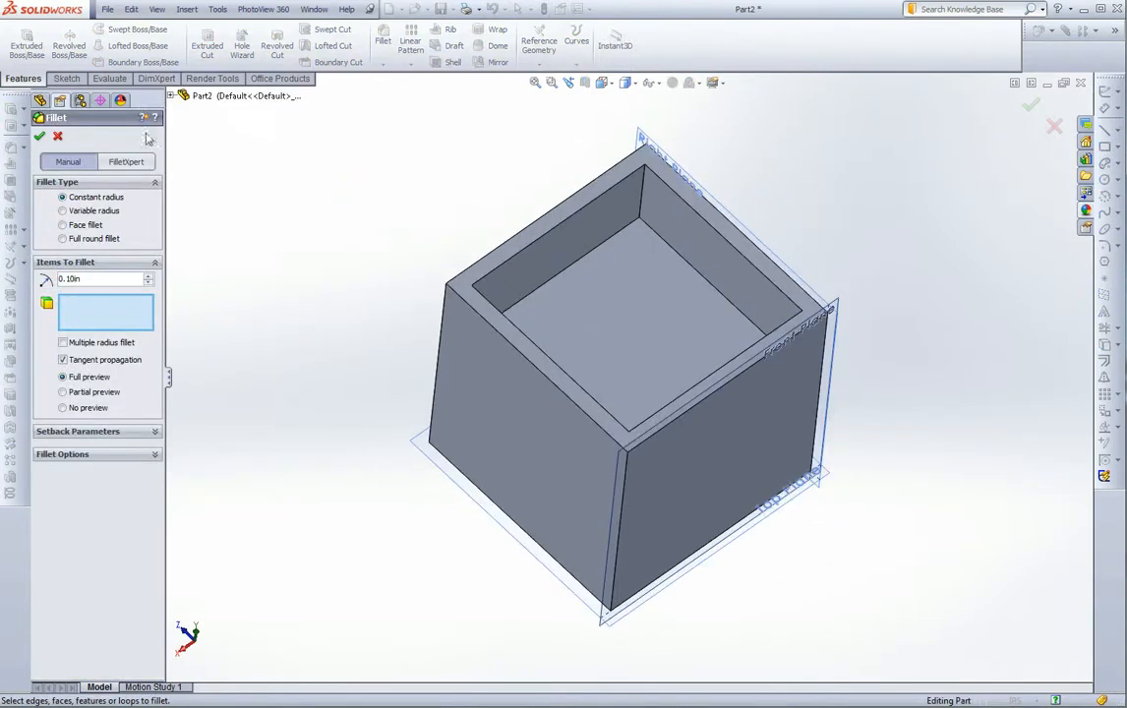
pyautogui.click(488, 270)
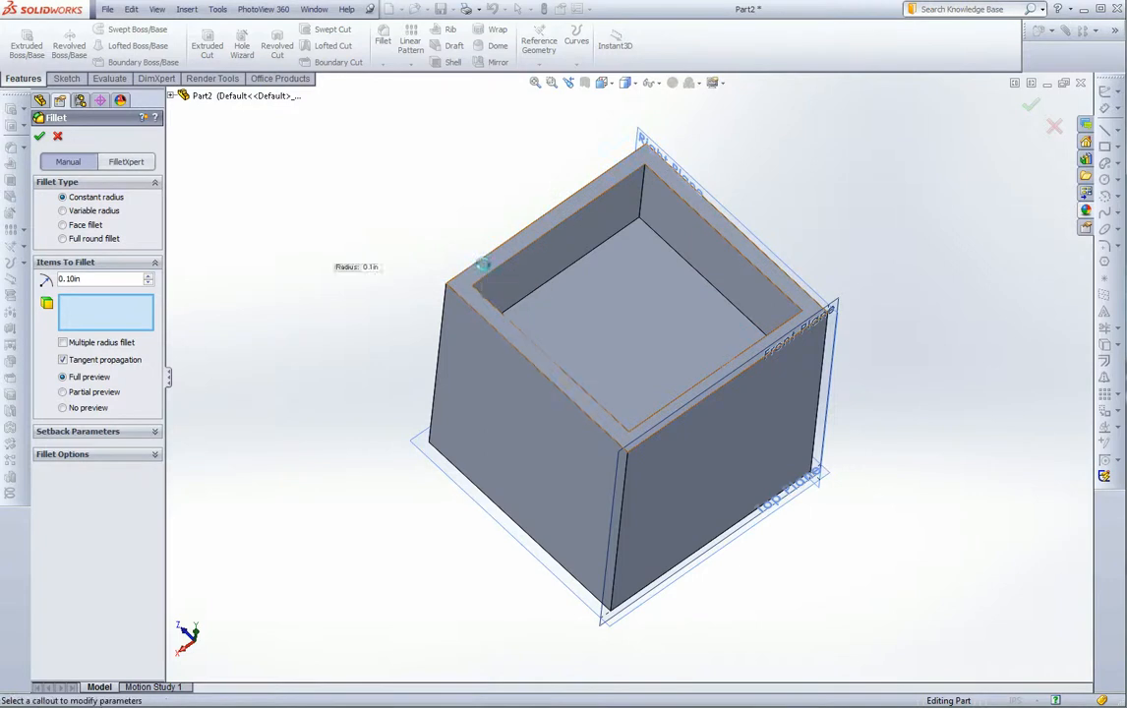
pyautogui.click(483, 269)
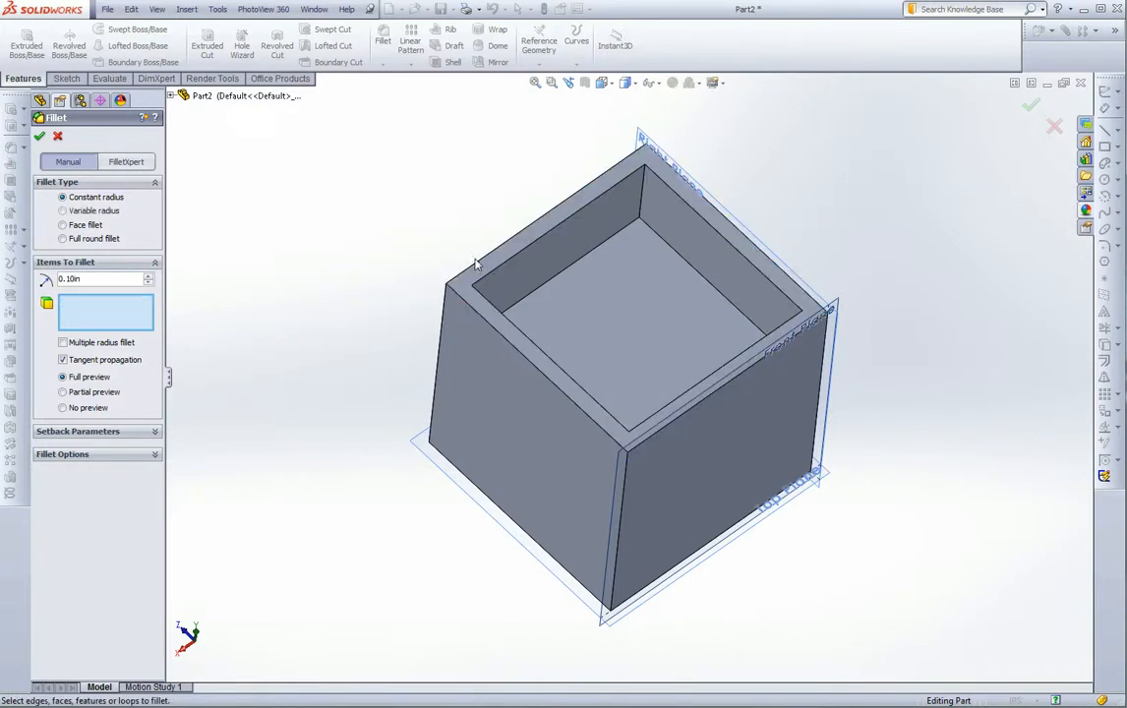
pyautogui.click(478, 268)
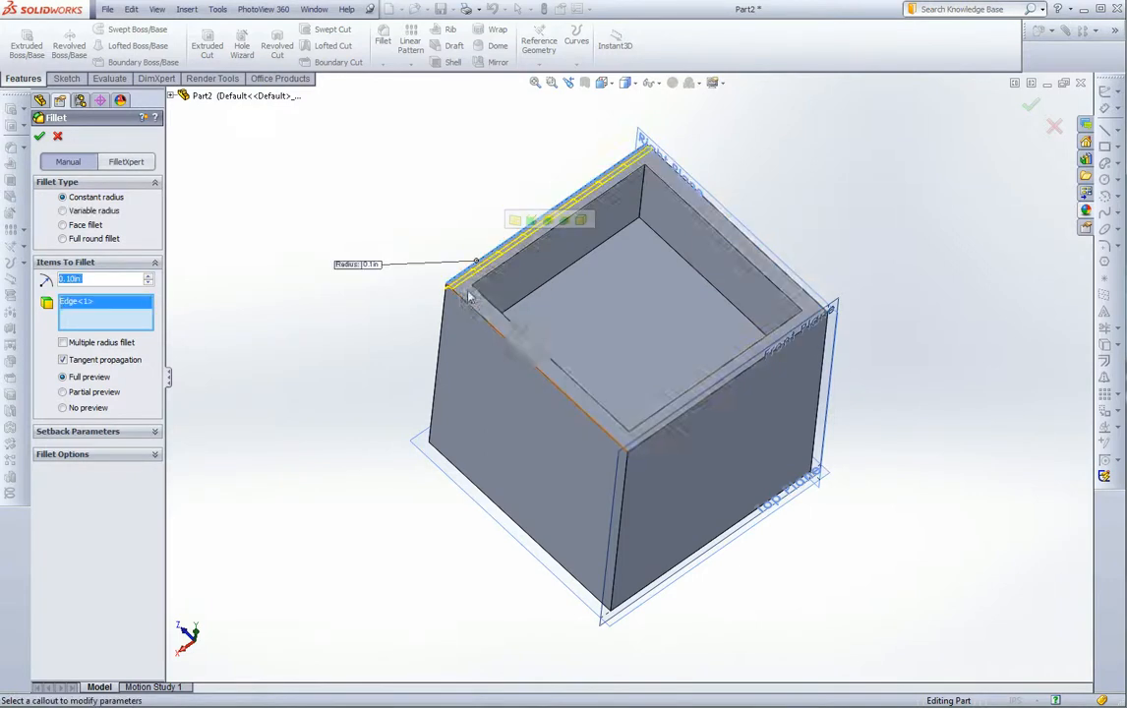
pyautogui.click(477, 312)
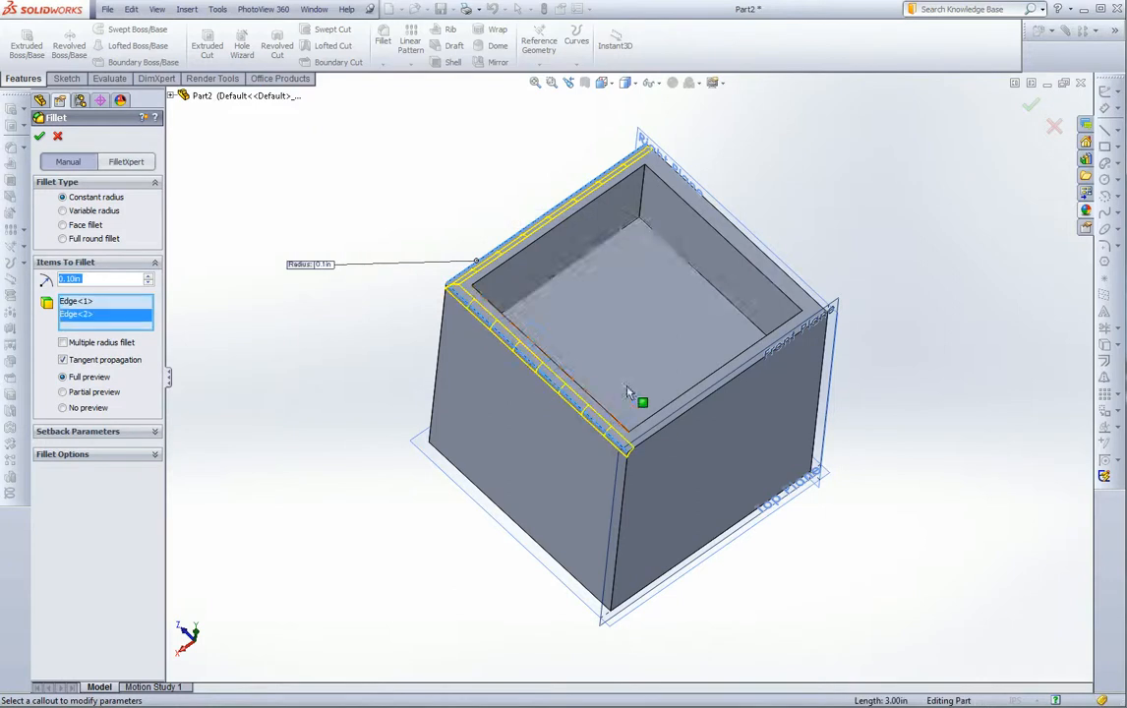
pyautogui.click(665, 432)
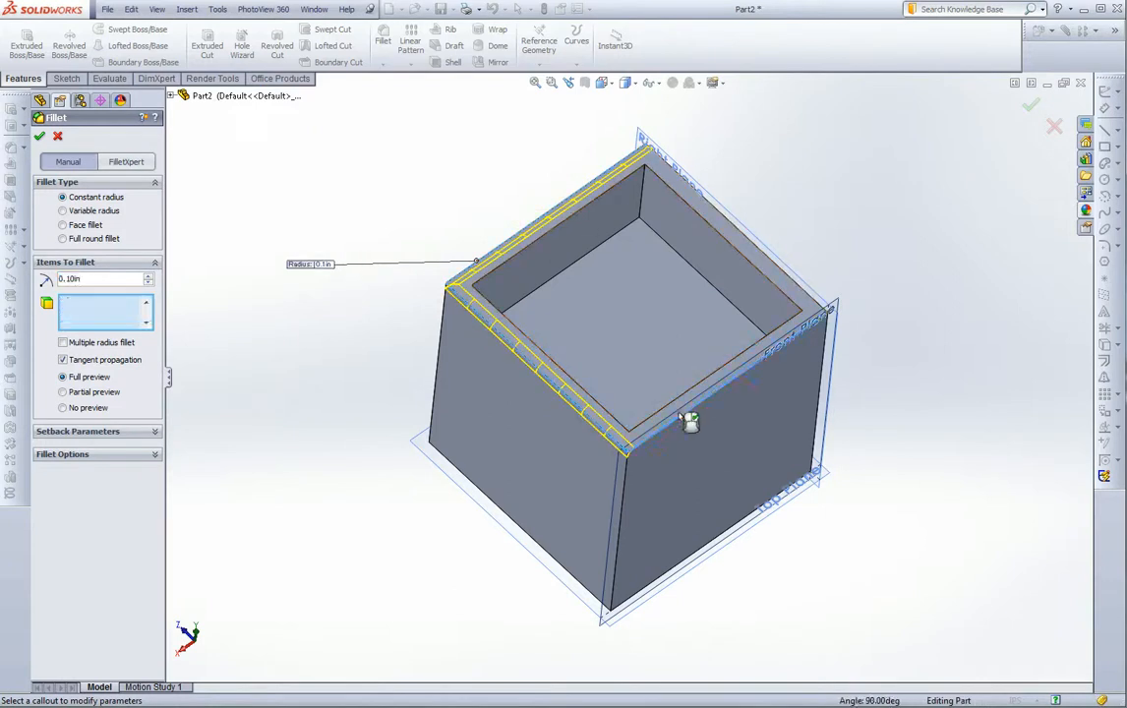
pyautogui.click(789, 290)
# Add the box's four vertical outer edges to the fillet selection and apply the fillet
pyautogui.moveTo(789, 290); pyautogui.dragTo(579, 458, button='middle')
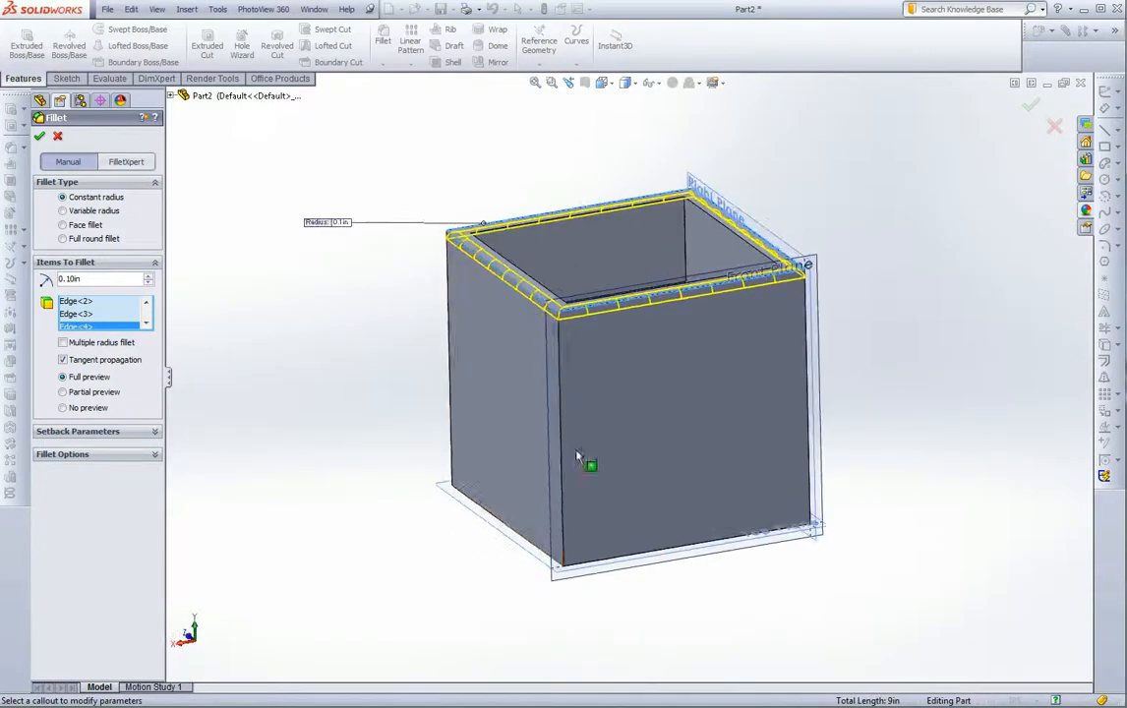
pyautogui.click(558, 398)
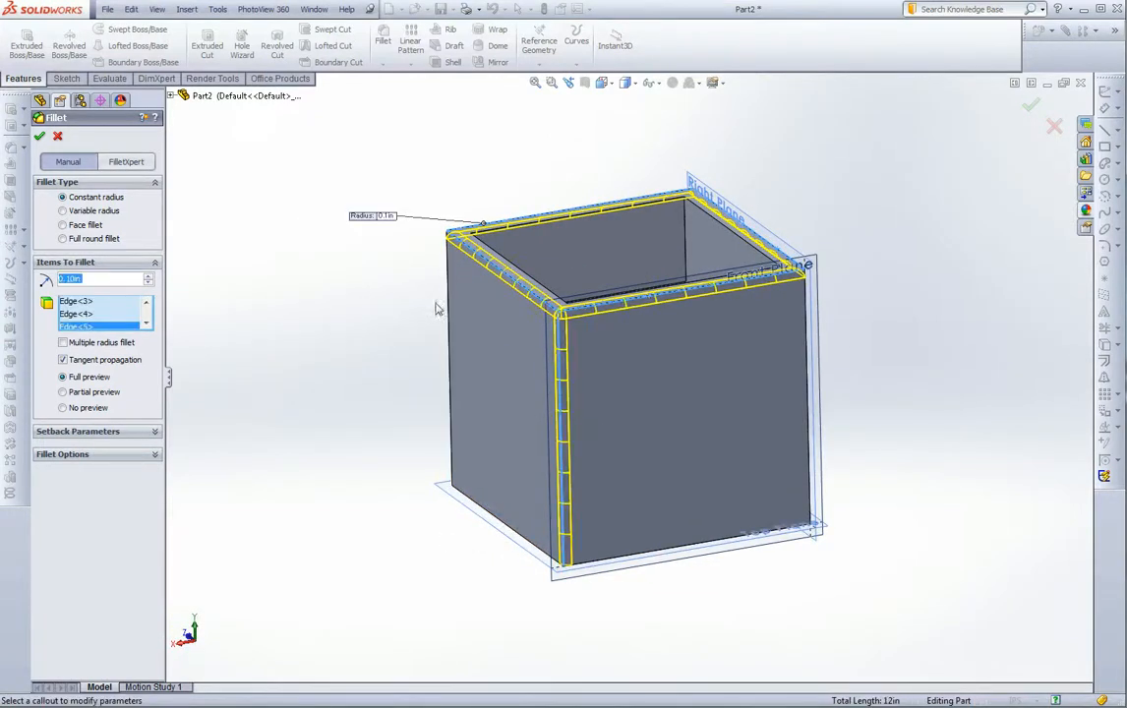
pyautogui.click(450, 311)
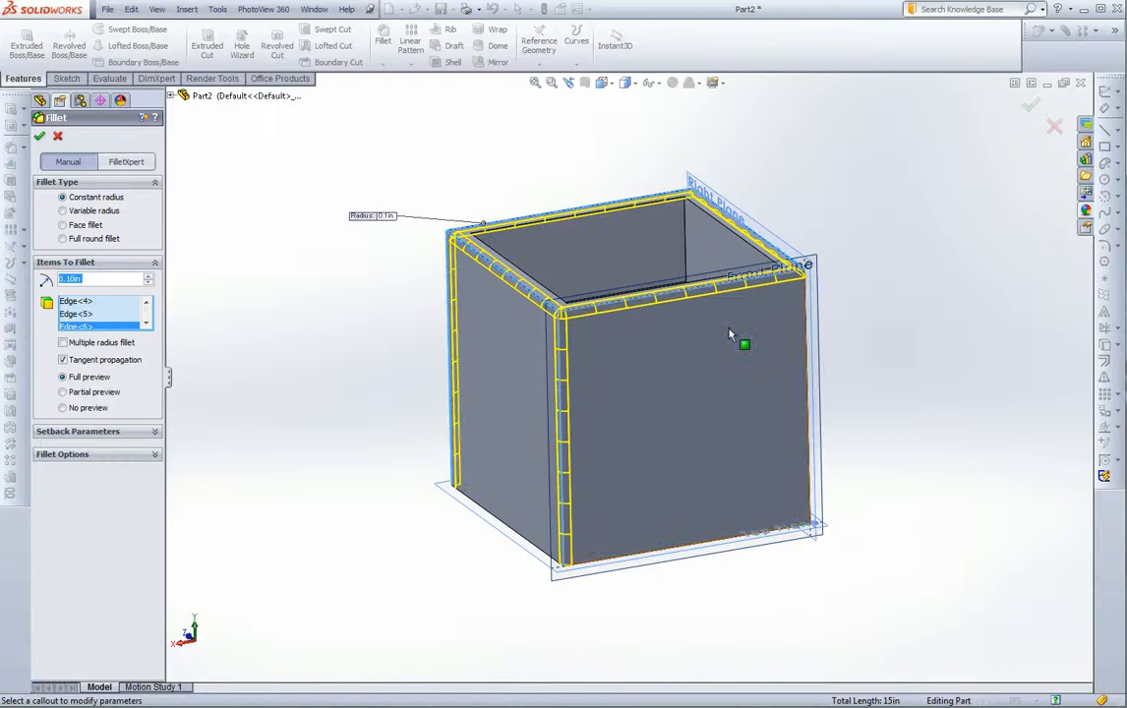
pyautogui.click(807, 348)
pyautogui.moveTo(810, 337); pyautogui.dragTo(928, 492, button='middle')
pyautogui.click(812, 394)
pyautogui.moveTo(784, 587); pyautogui.dragTo(732, 531, button='middle')
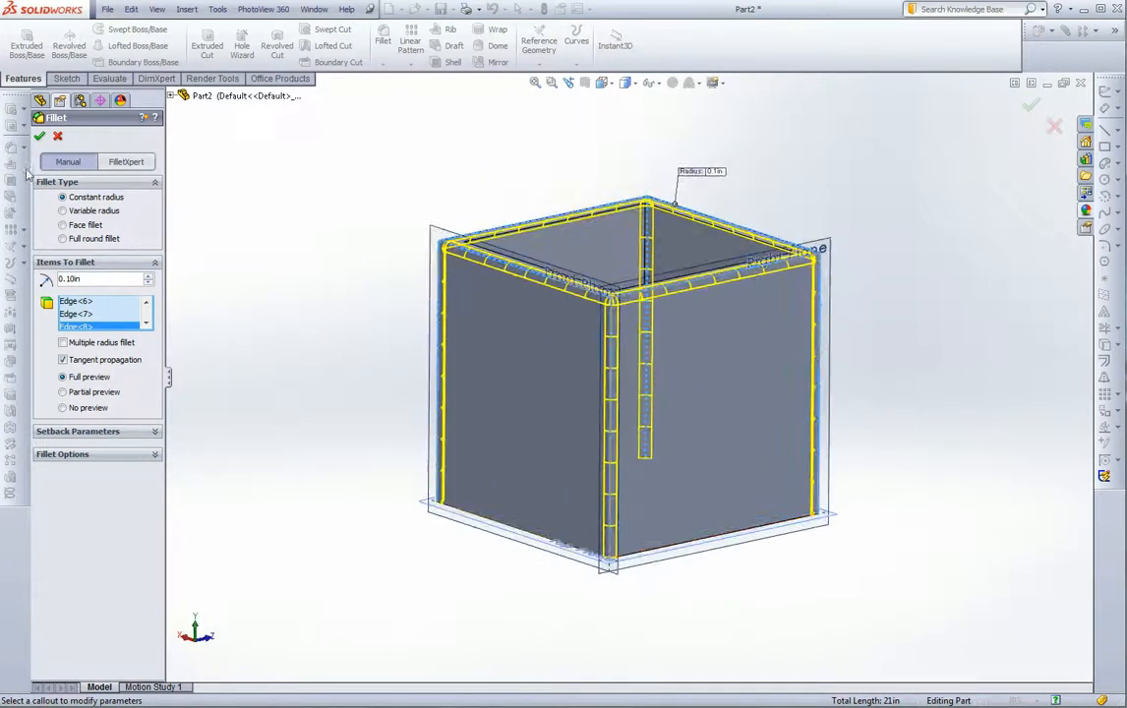
pyautogui.click(40, 137)
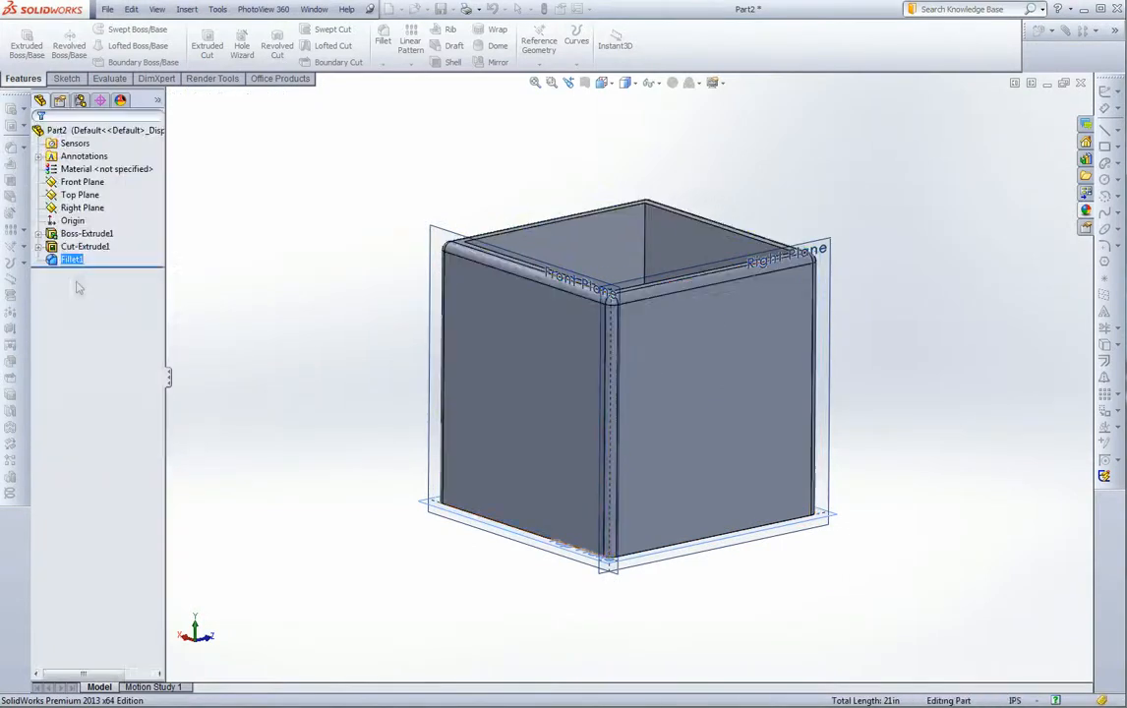
# Start an angle-distance chamfer and select the bottom face of the box
pyautogui.moveTo(293, 308); pyautogui.dragTo(473, 399, button='middle')
pyautogui.scroll(-1, 474, 399)
pyautogui.scroll(-2, 534, 284)
pyautogui.moveTo(537, 283); pyautogui.dragTo(694, 310, button='middle')
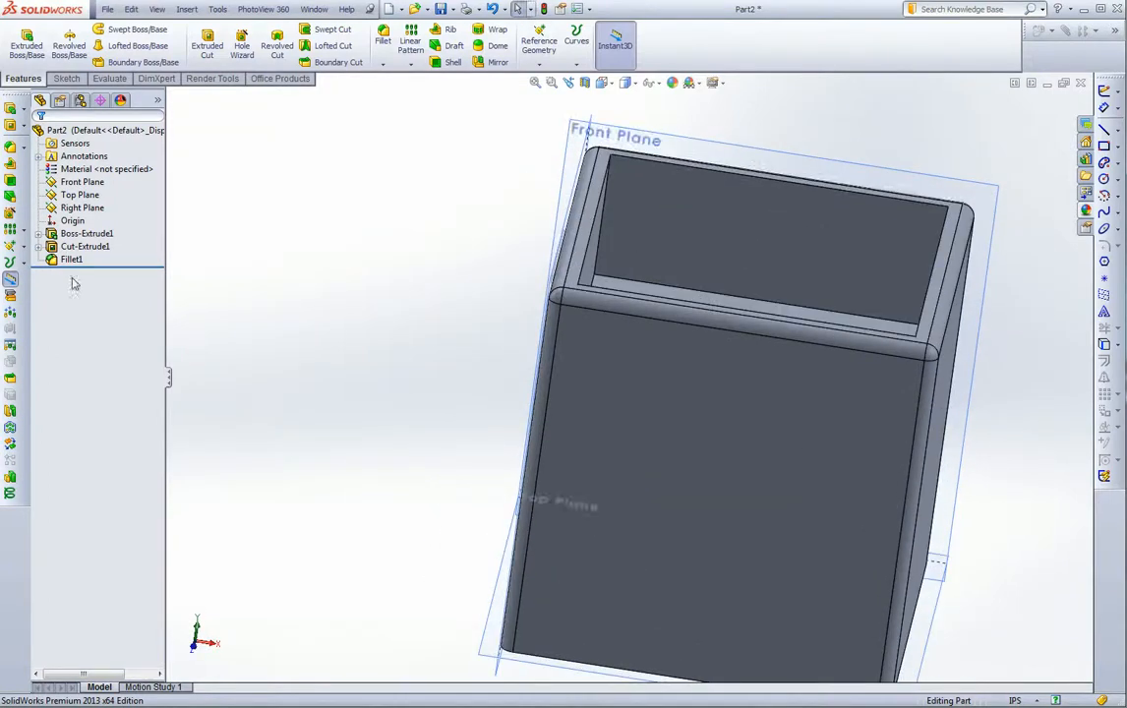
pyautogui.click(25, 148)
pyautogui.click(57, 163)
pyautogui.moveTo(332, 473); pyautogui.dragTo(624, 314, button='middle')
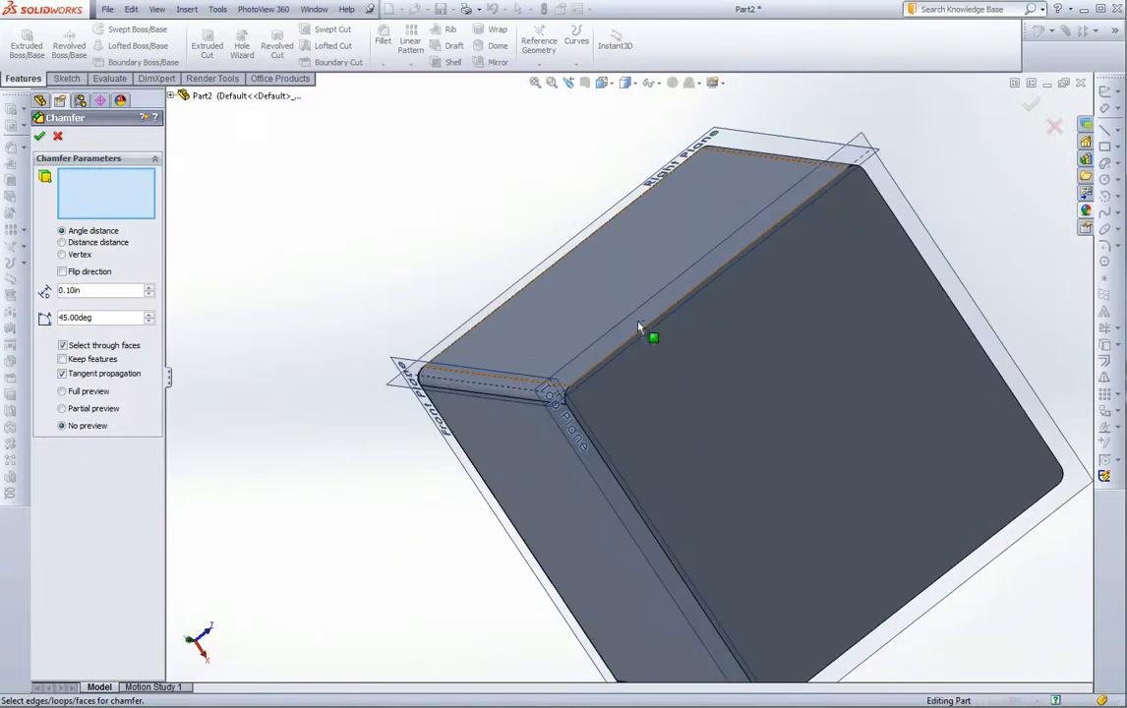
pyautogui.click(836, 373)
pyautogui.moveTo(516, 240); pyautogui.dragTo(629, 511, button='middle')
pyautogui.moveTo(760, 622); pyautogui.dragTo(538, 367, button='middle')
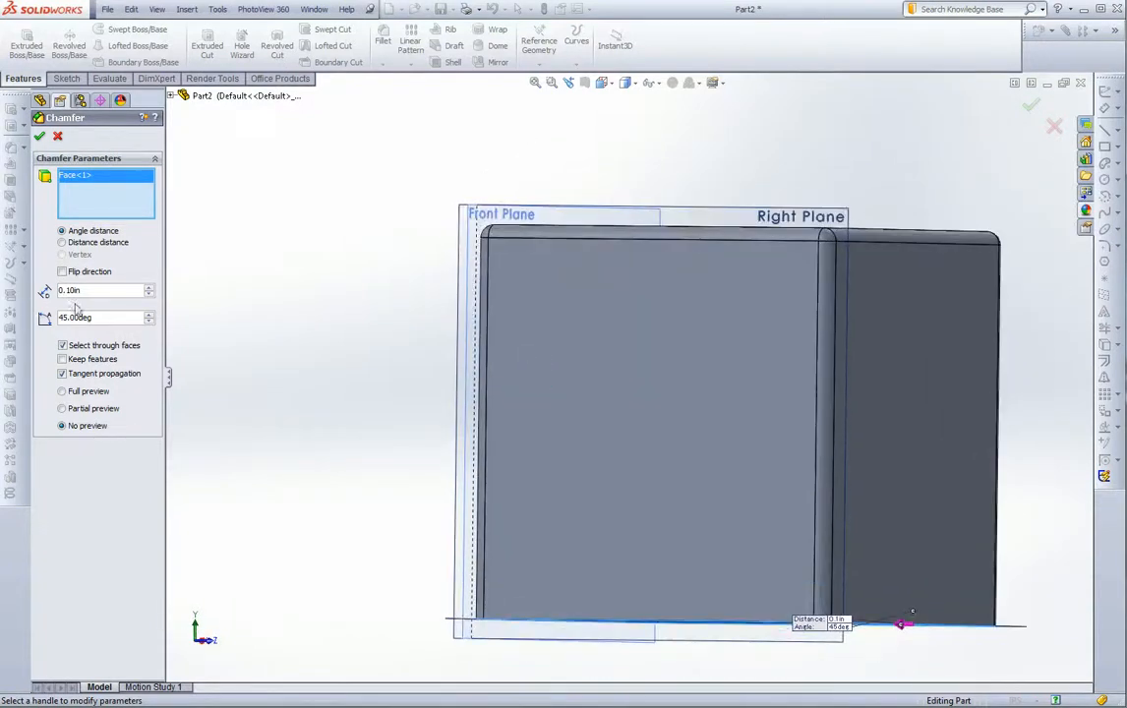
# Preview the bottom chamfer in full at 0.05 in, change its distance to 0.1 in and apply it
pyautogui.write('0.05')
pyautogui.press('Return')
pyautogui.click(61, 392)
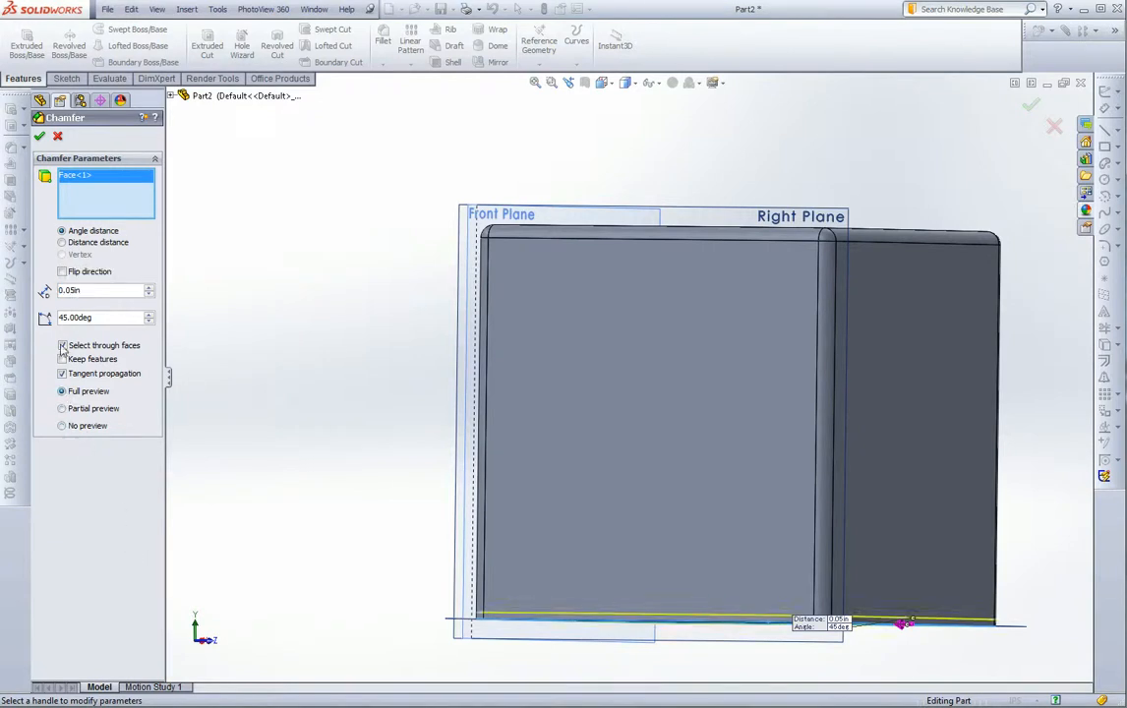
pyautogui.write('0.1')
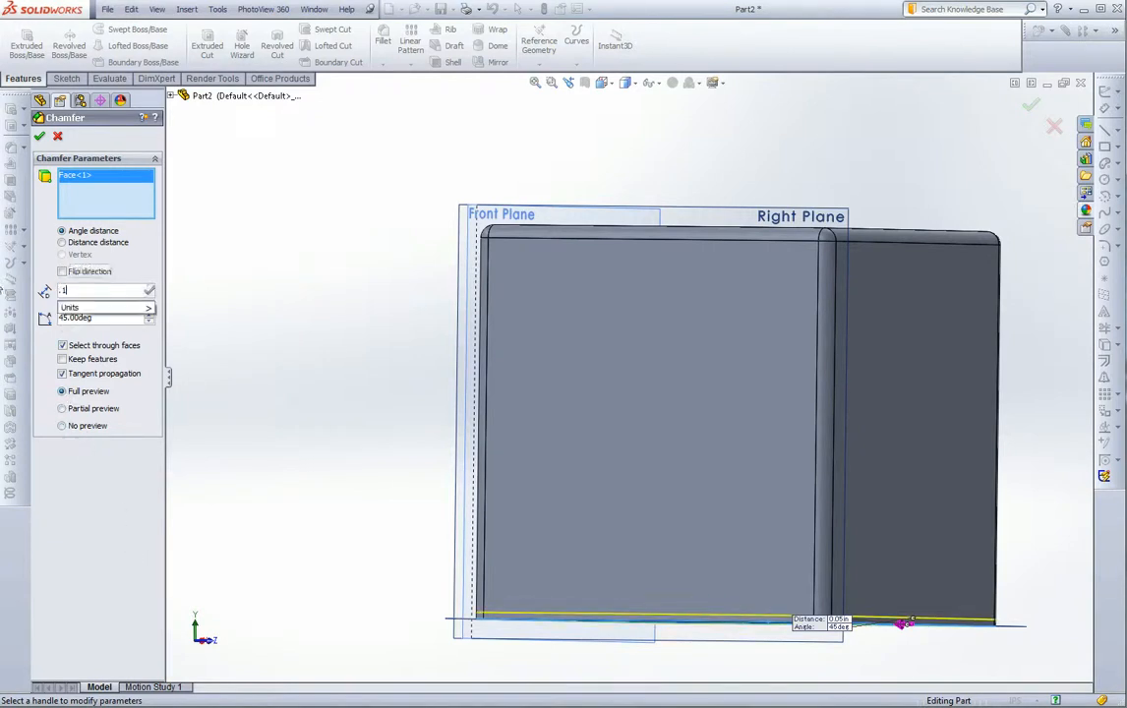
pyautogui.press('Return')
pyautogui.moveTo(641, 402); pyautogui.dragTo(17, 121, button='middle')
pyautogui.click(41, 136)
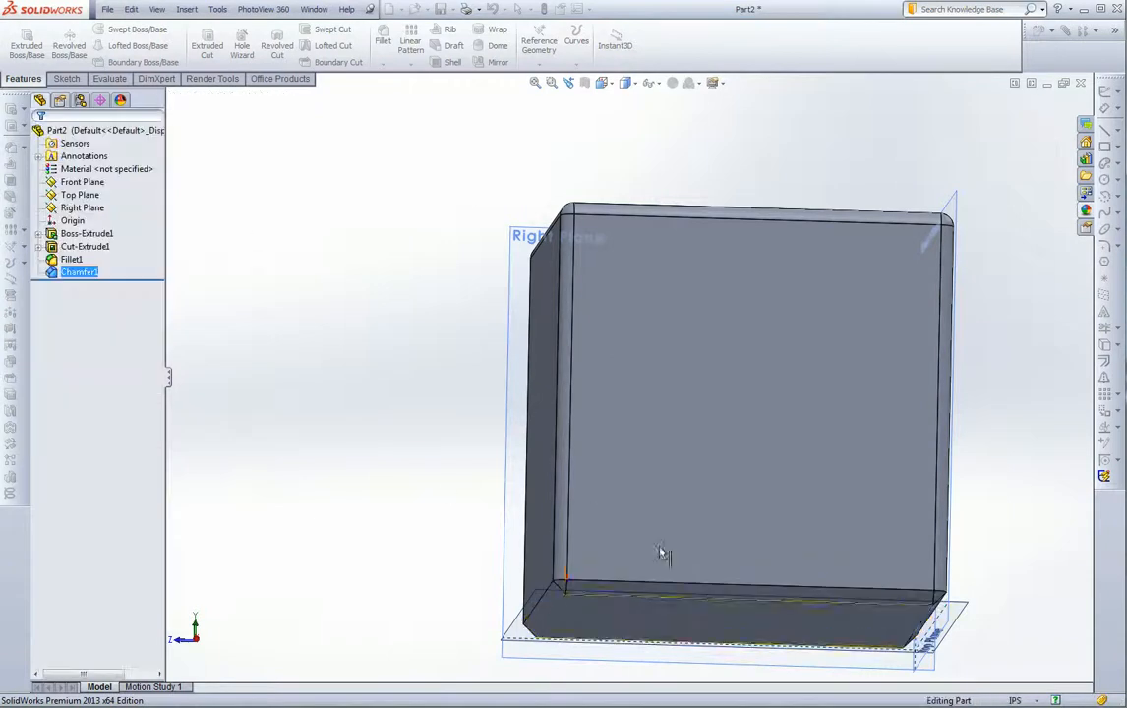
# Start a shell and select the box's bottom face as the face to remove
pyautogui.moveTo(436, 487); pyautogui.dragTo(930, 384, button='middle')
pyautogui.scroll(3, 930, 387)
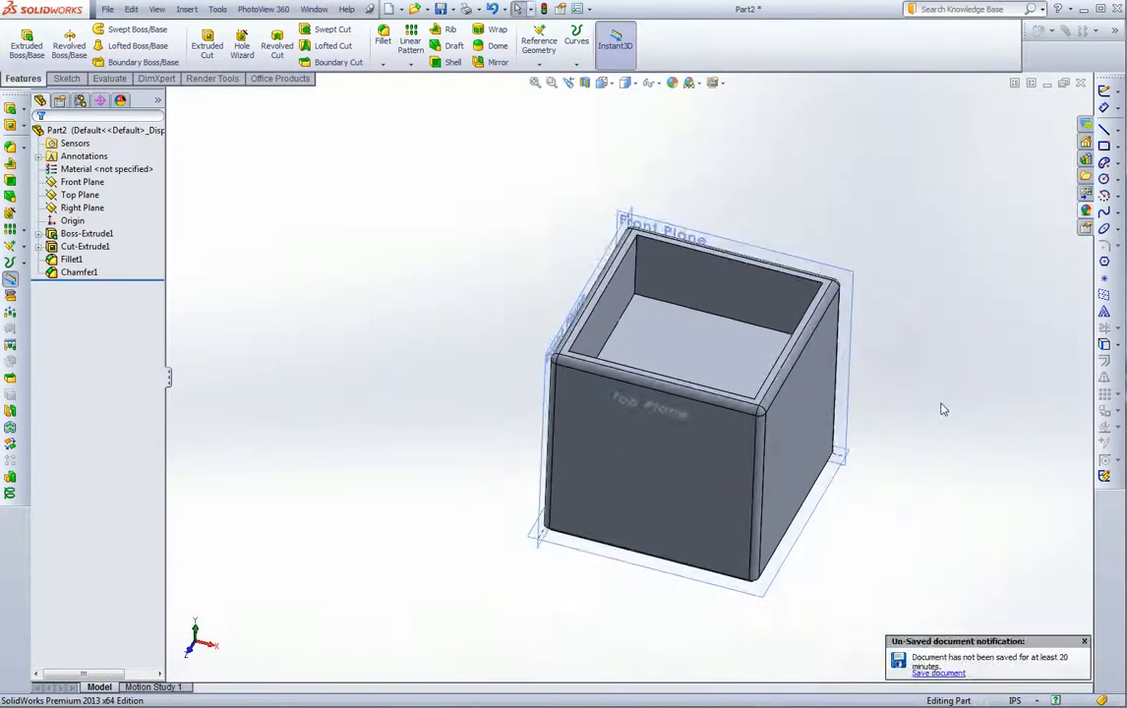
pyautogui.moveTo(671, 436); pyautogui.dragTo(668, 357, button='middle')
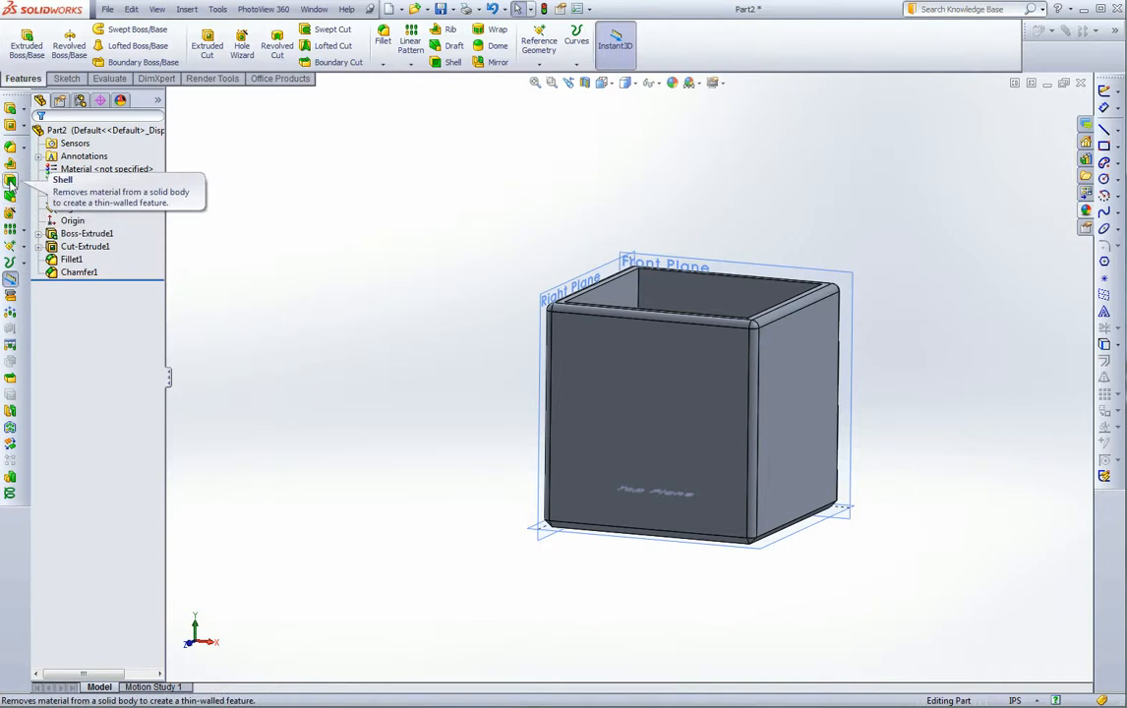
pyautogui.click(10, 182)
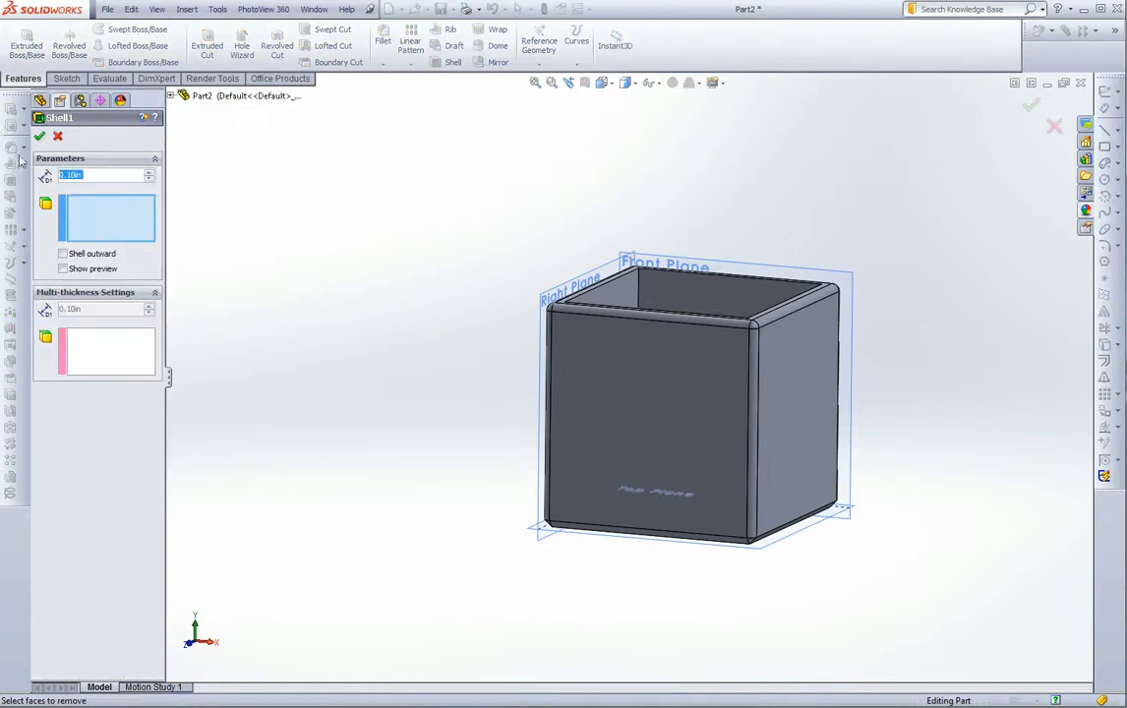
pyautogui.moveTo(931, 423); pyautogui.dragTo(727, 449, button='middle')
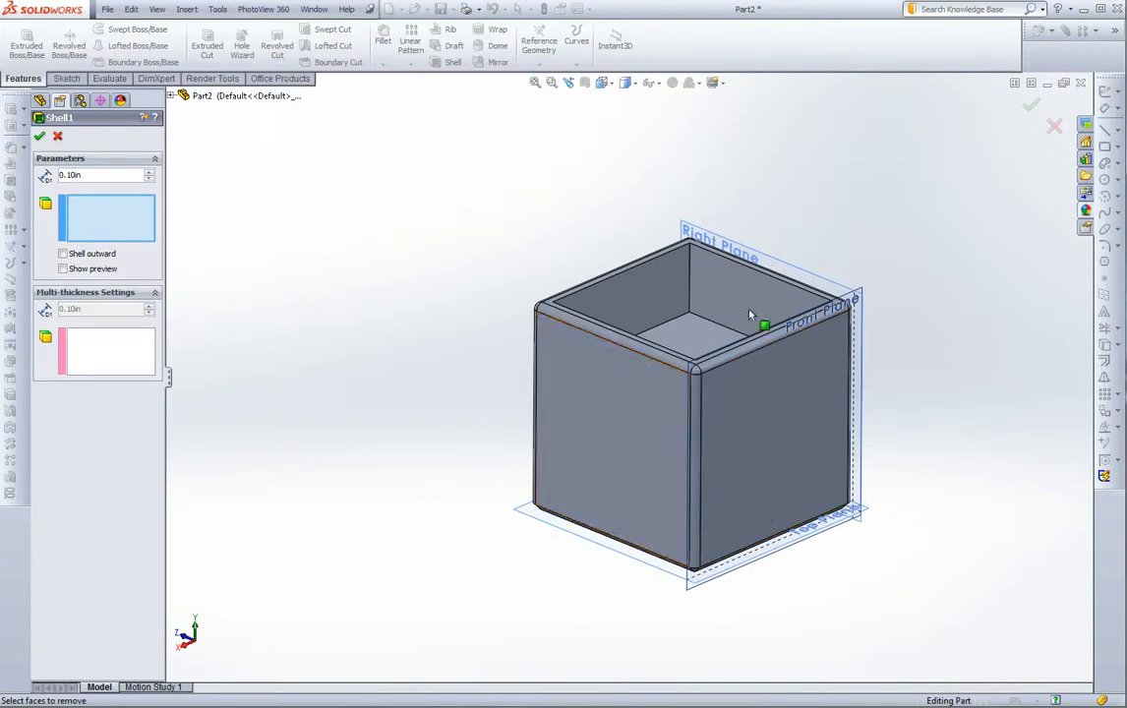
pyautogui.moveTo(423, 370); pyautogui.dragTo(430, 314, button='middle')
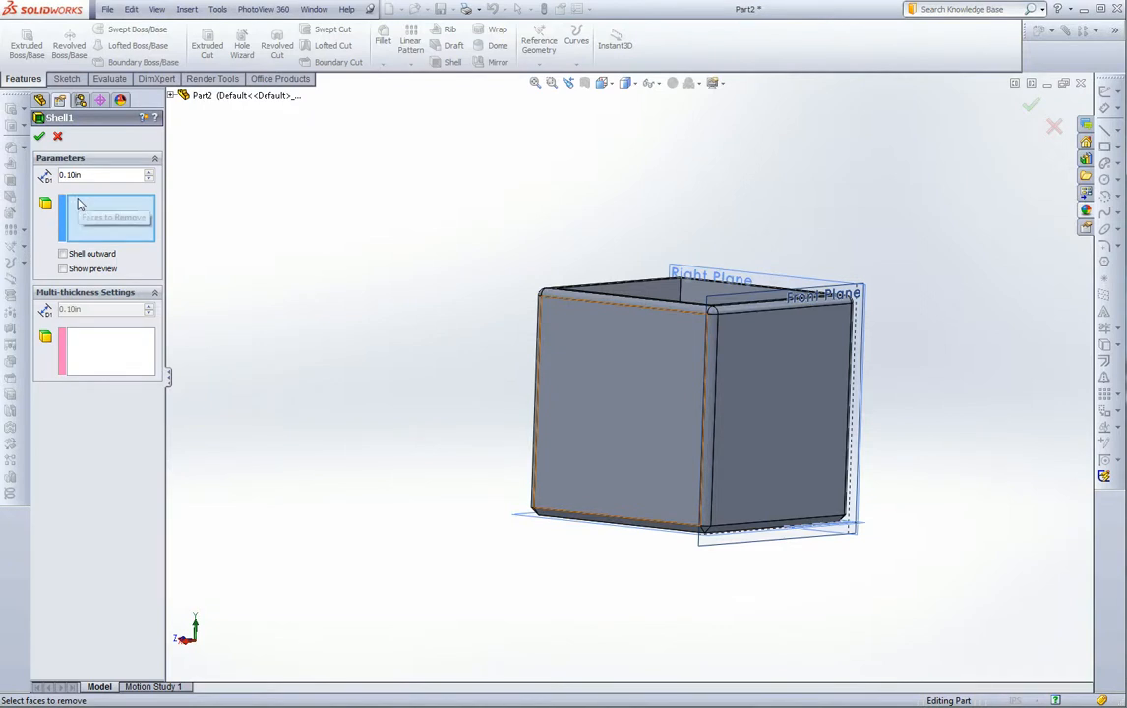
pyautogui.moveTo(722, 496); pyautogui.dragTo(681, 325, button='middle')
pyautogui.click(700, 462)
pyautogui.moveTo(700, 463); pyautogui.dragTo(674, 315, button='middle')
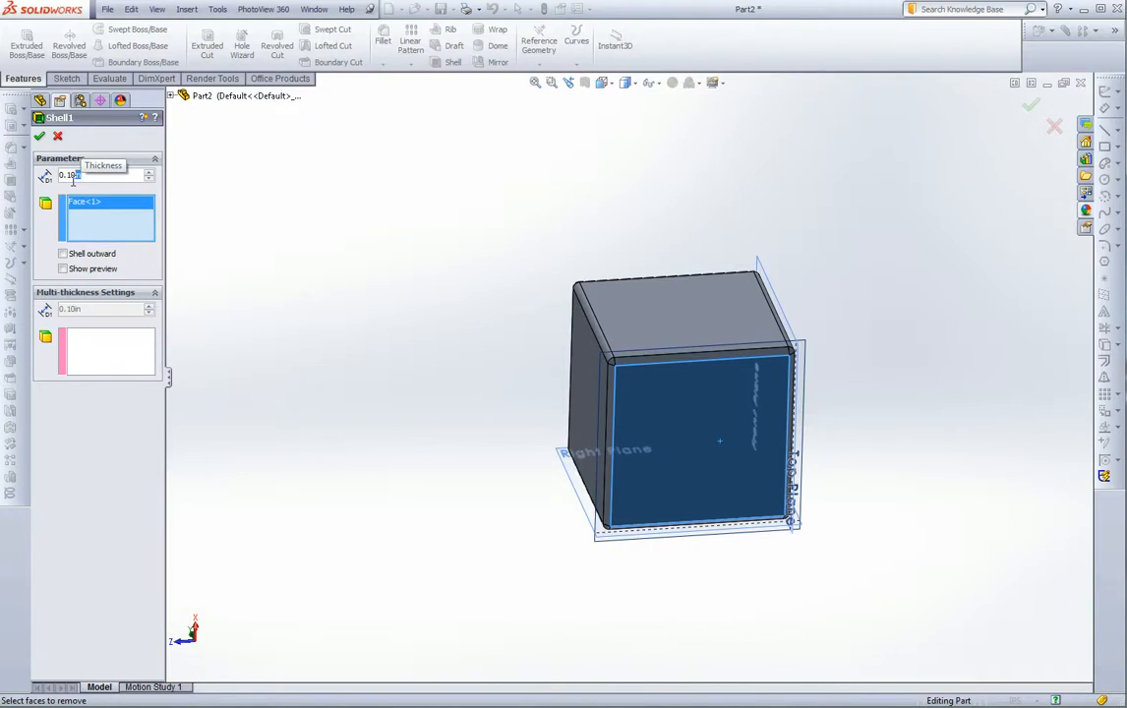
# Set the shell thickness to 0.15 in and turn on the shell preview
pyautogui.write('5')
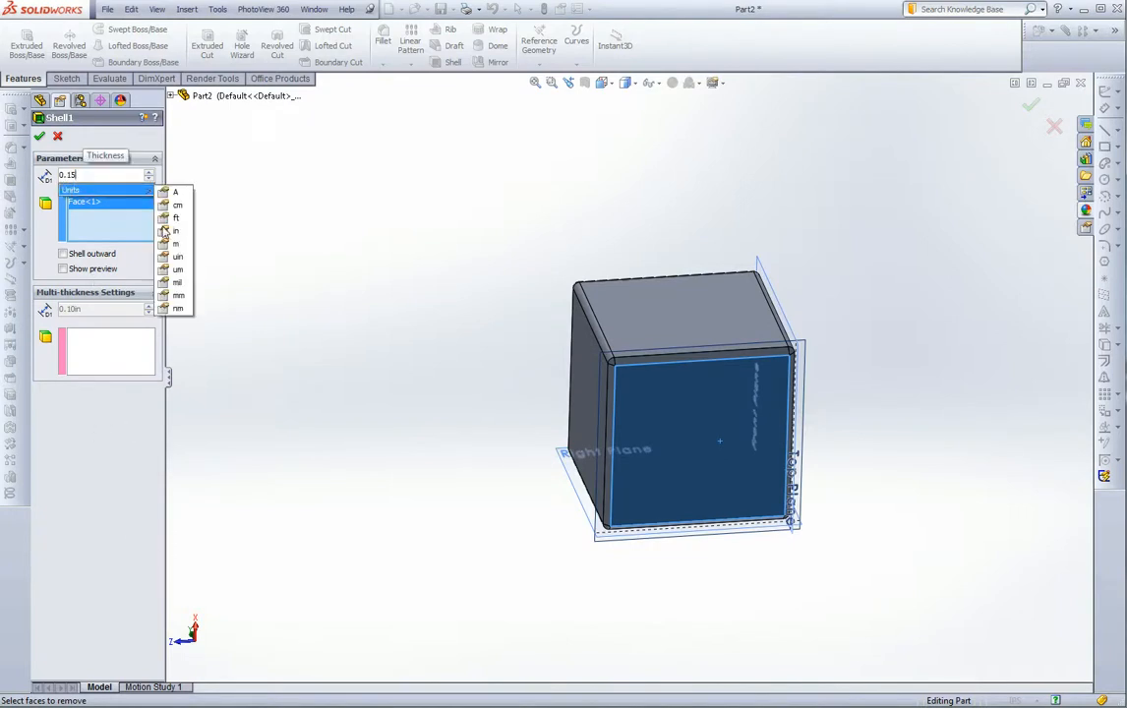
pyautogui.click(178, 232)
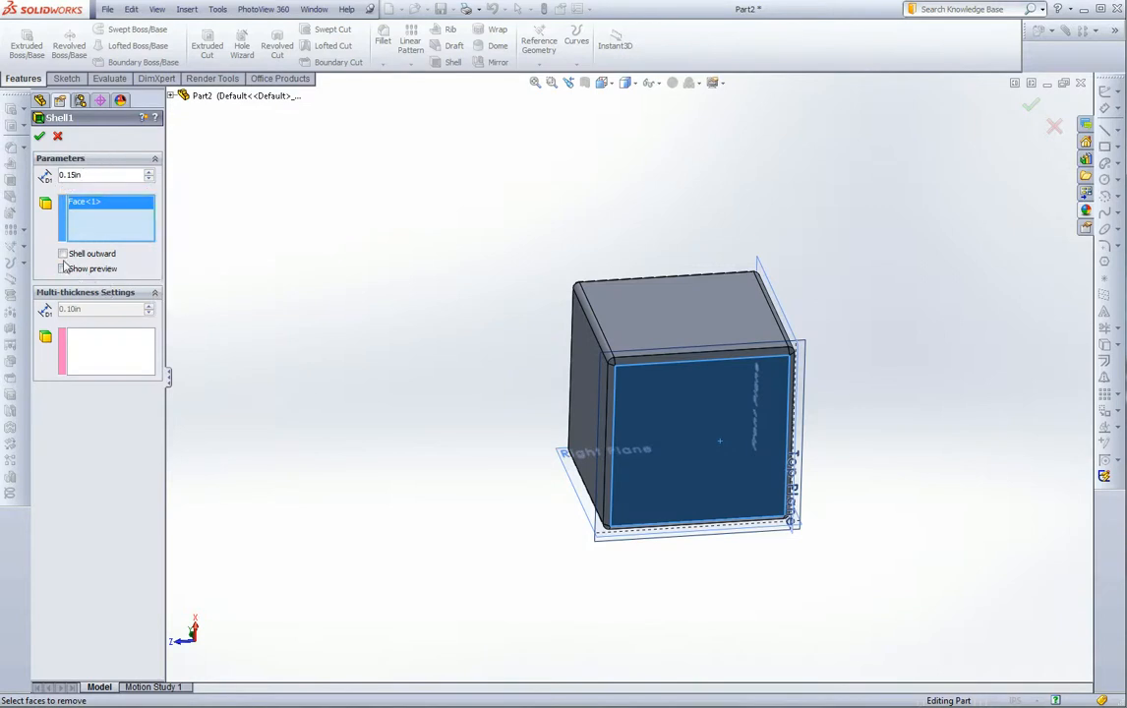
pyautogui.click(62, 268)
pyautogui.moveTo(408, 294); pyautogui.dragTo(405, 568, button='middle')
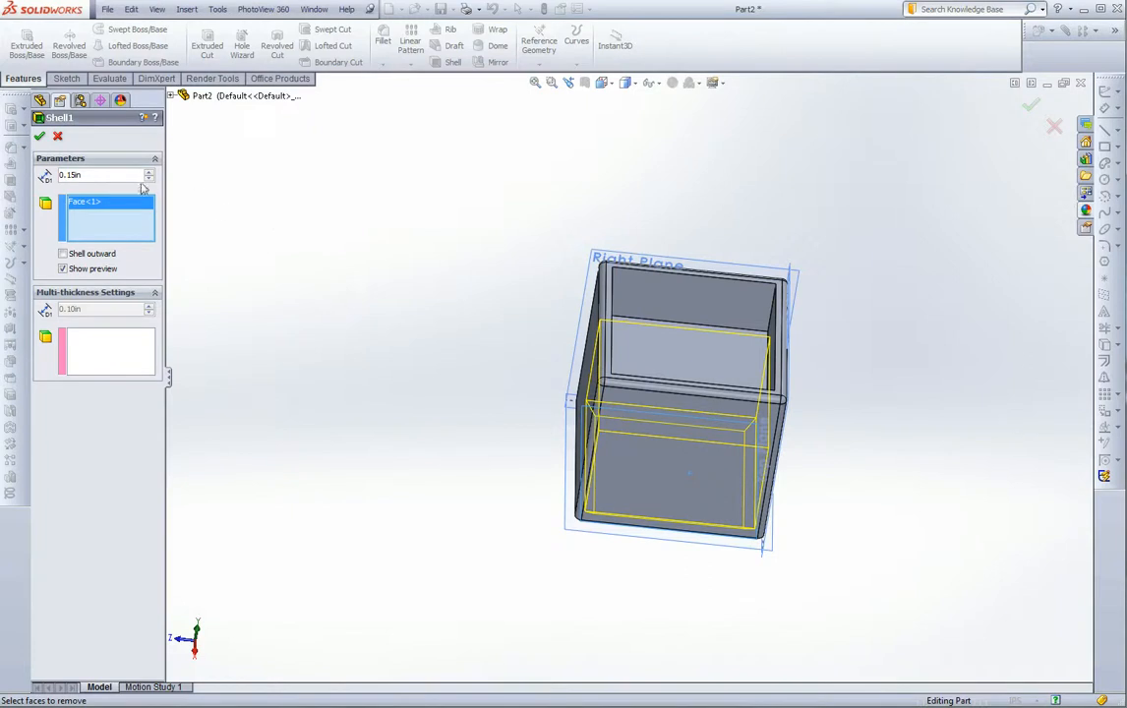
# Try a shell thickness of 0.001 in and check its preview from below
pyautogui.write('.001')
pyautogui.press('Return')
pyautogui.moveTo(593, 437); pyautogui.dragTo(551, 259, button='middle')
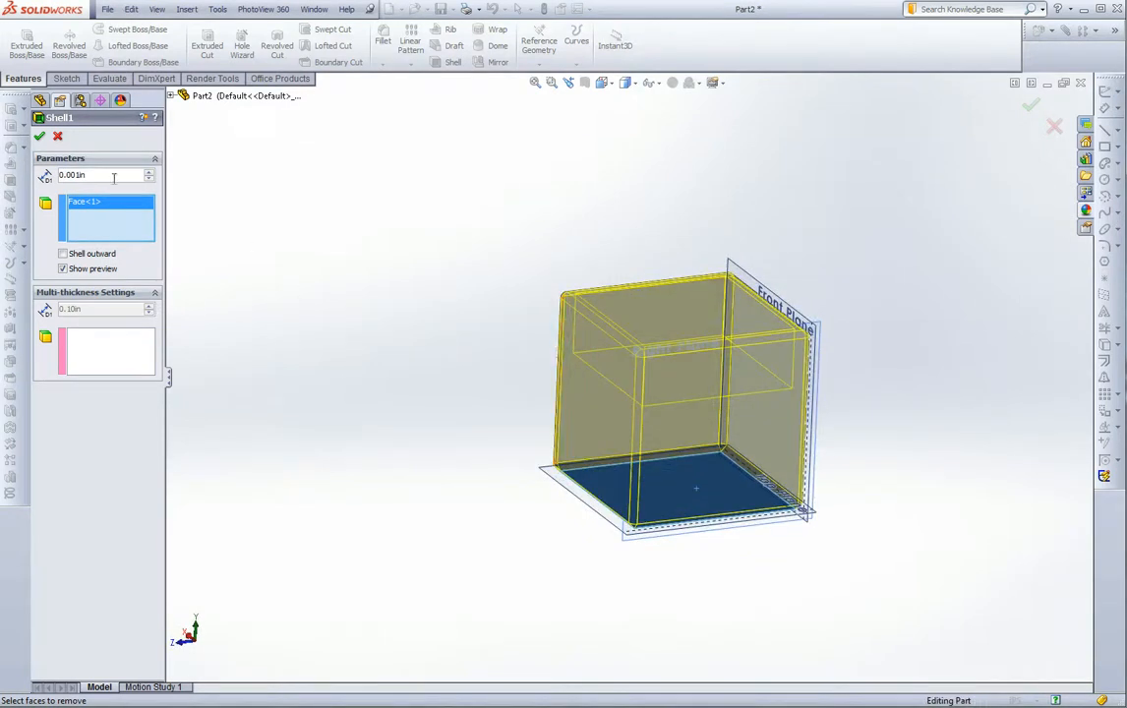
# Change the shell thickness once more and apply the shell through the bottom face
pyautogui.write('1')
pyautogui.press('Return')
pyautogui.moveTo(396, 384); pyautogui.dragTo(386, 445, button='middle')
pyautogui.click(39, 139)
# Examine the shelled cavity and wall edges from below, and the whole box from above
pyautogui.scroll(-5, 639, 236)
pyautogui.moveTo(615, 476); pyautogui.dragTo(787, 415, button='middle')
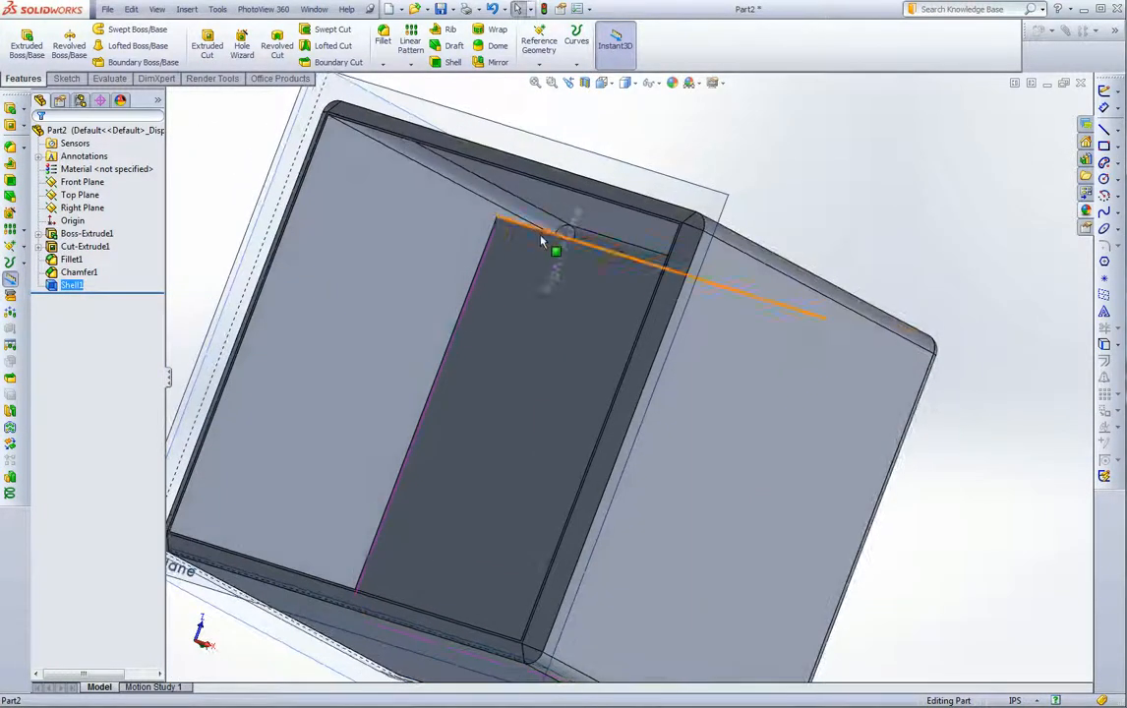
pyautogui.click(559, 248)
pyautogui.moveTo(891, 221); pyautogui.dragTo(810, 261, button='middle')
pyautogui.scroll(3, 900, 291)
pyautogui.moveTo(905, 292); pyautogui.dragTo(793, 177, button='middle')
pyautogui.moveTo(765, 354); pyautogui.dragTo(744, 14, button='middle')
pyautogui.scroll(-5, 696, 224)
pyautogui.moveTo(597, 263); pyautogui.dragTo(577, 210, button='middle')
pyautogui.scroll(-3, 598, 301)
pyautogui.click(811, 365)
pyautogui.moveTo(833, 384); pyautogui.dragTo(860, 395, button='middle')
pyautogui.scroll(4, 856, 392)
pyautogui.scroll(3, 843, 347)
pyautogui.moveTo(843, 347); pyautogui.dragTo(906, 391, button='middle')
pyautogui.click(821, 236)
pyautogui.moveTo(800, 364); pyautogui.dragTo(885, 558, button='middle')
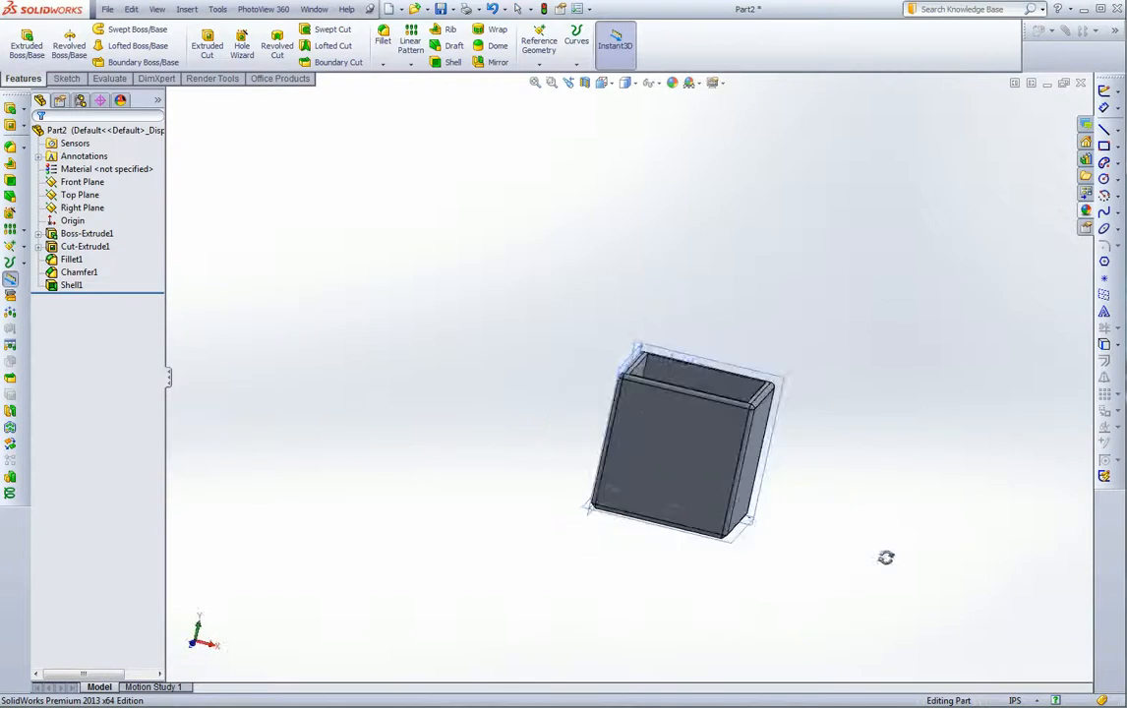
pyautogui.moveTo(867, 420); pyautogui.dragTo(779, 417, button='middle')
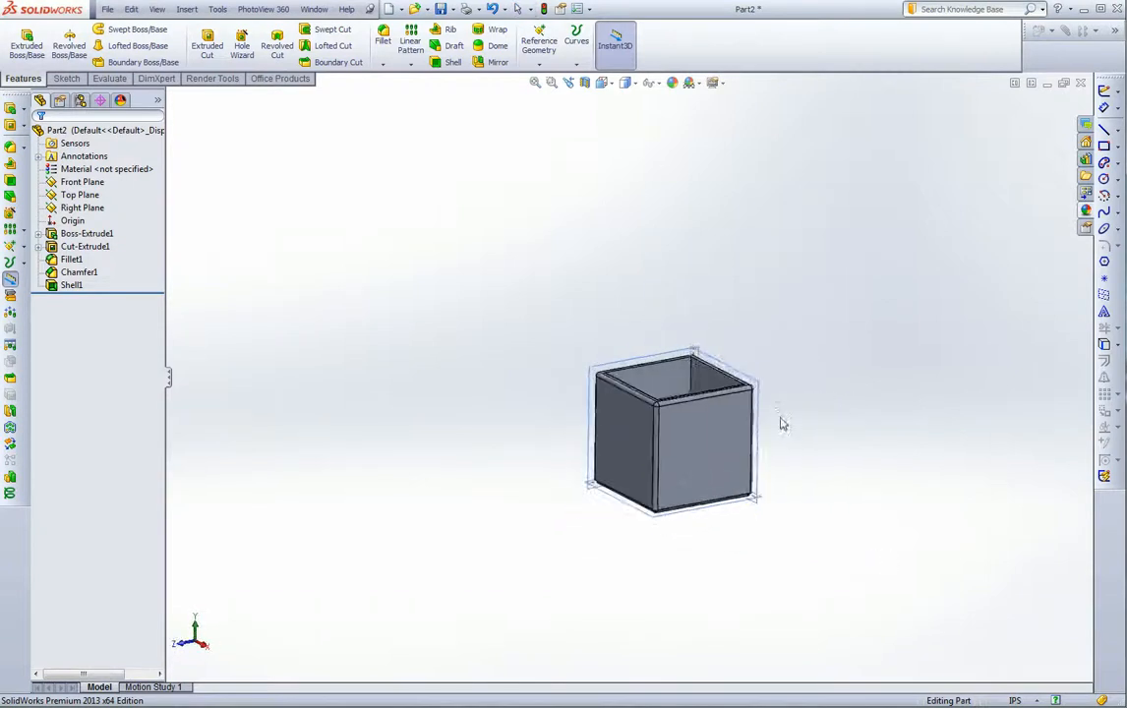
pyautogui.scroll(-3, 761, 444)
pyautogui.scroll(-1, 374, 219)
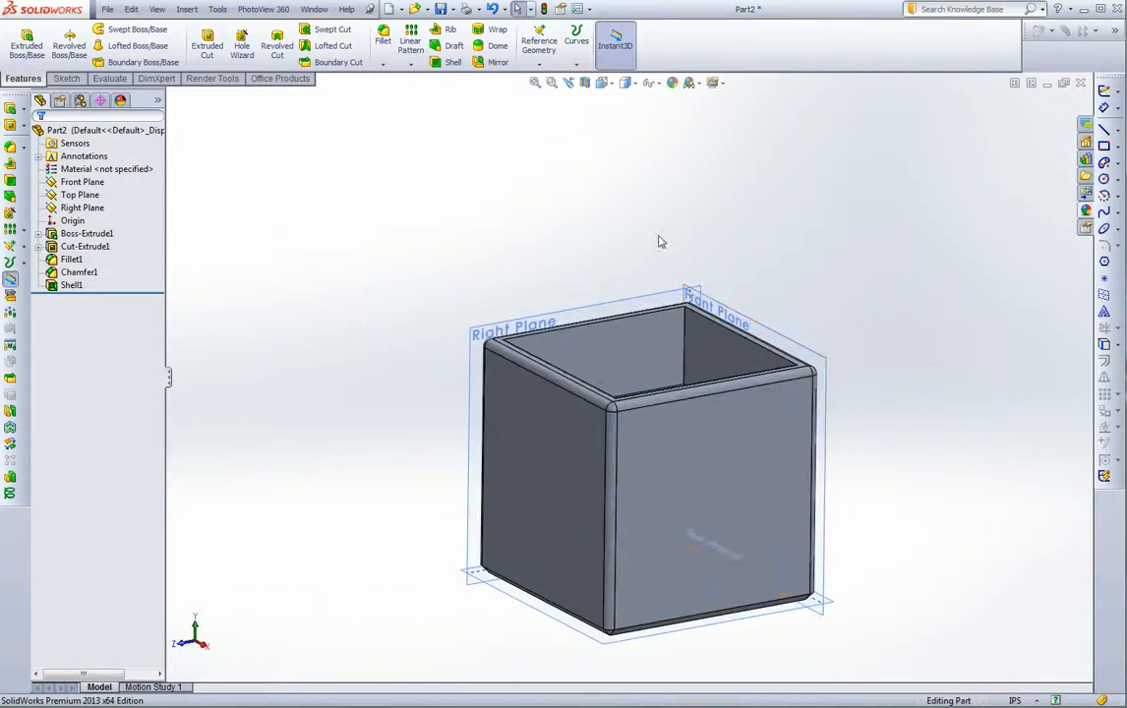